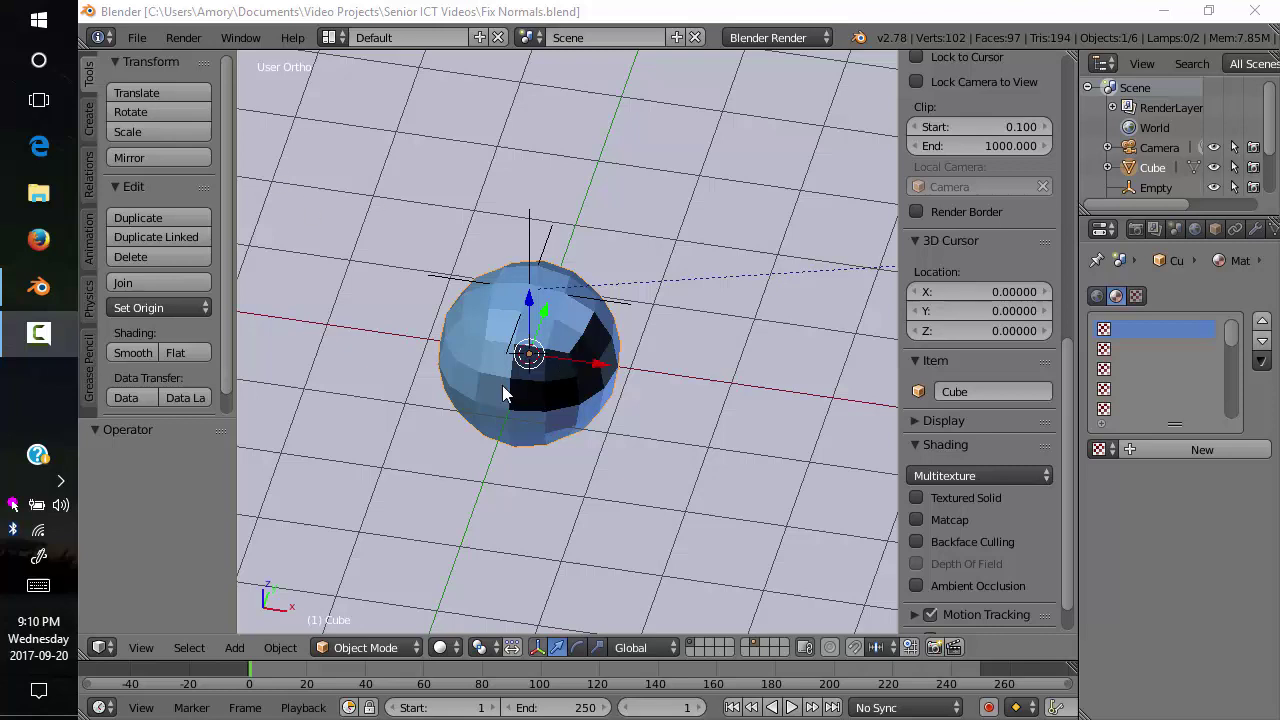
Render the grass scene from the camera and return to the 3D view
left_click(186, 40)
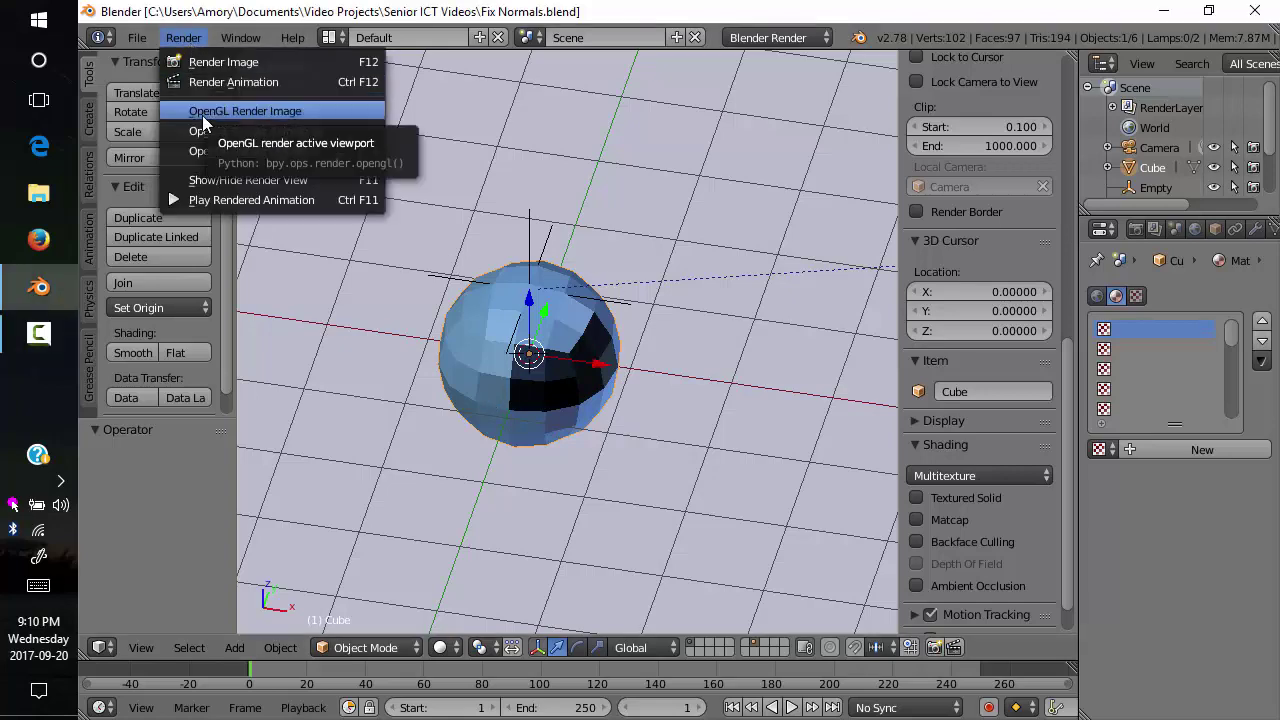
left_click(210, 63)
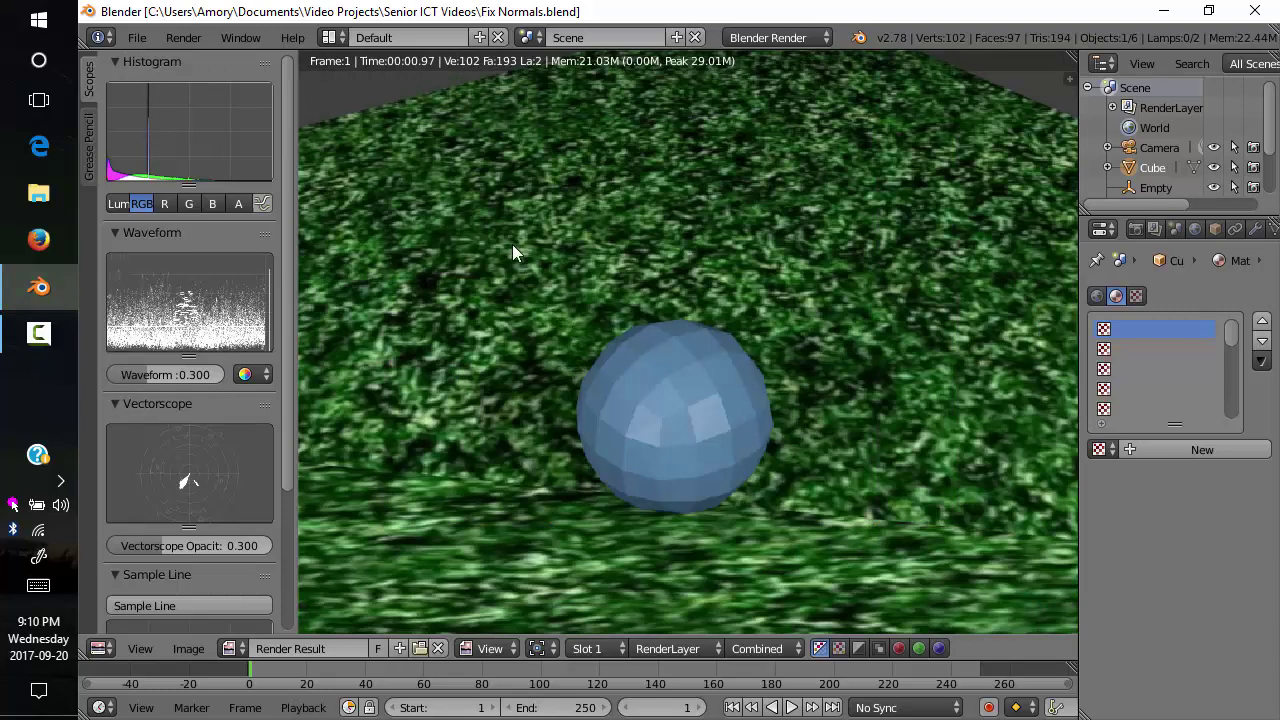
key("Escape")
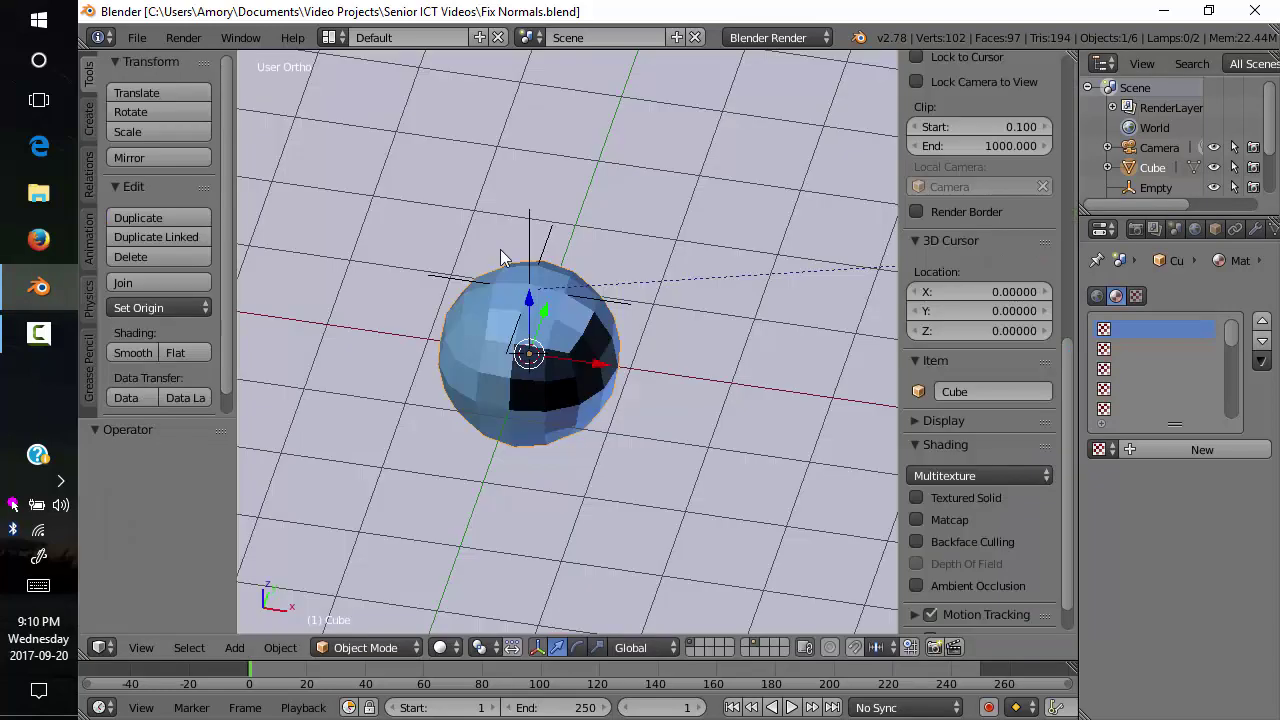
Apply Smooth shading to the sphere and render it again to check
left_click(125, 353)
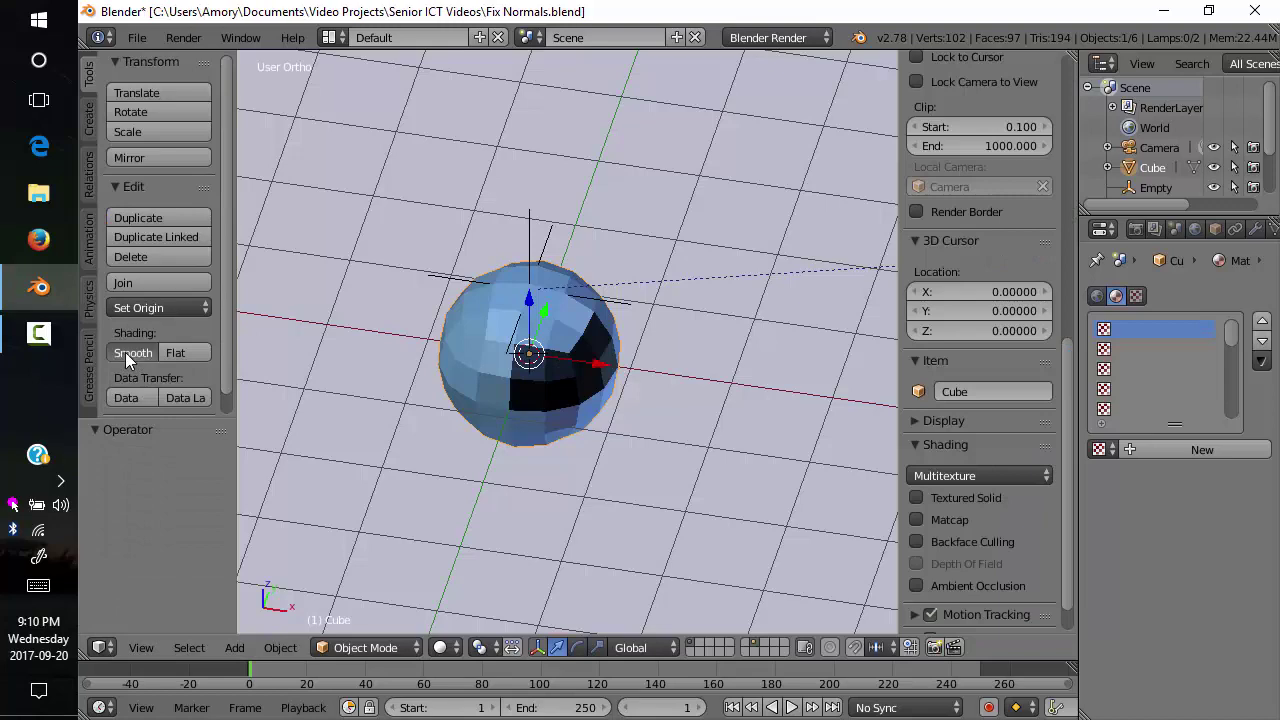
left_click(180, 36)
left_click(205, 57)
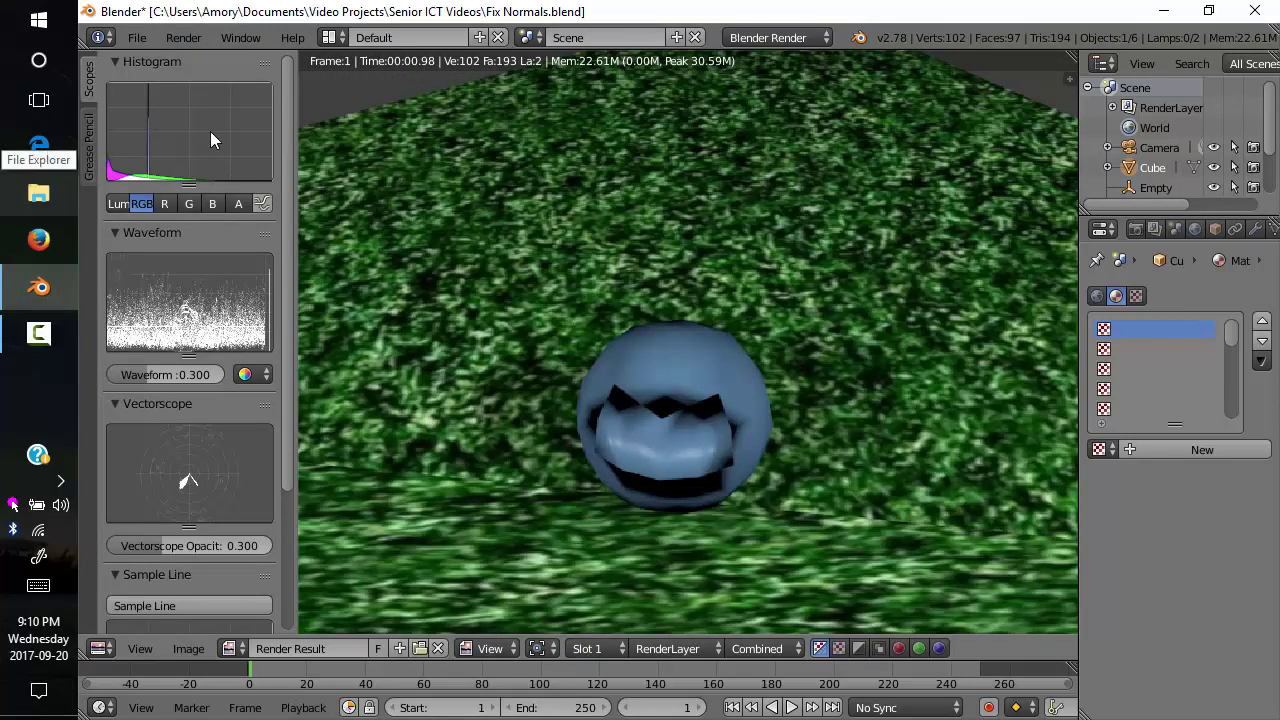
key("Escape")
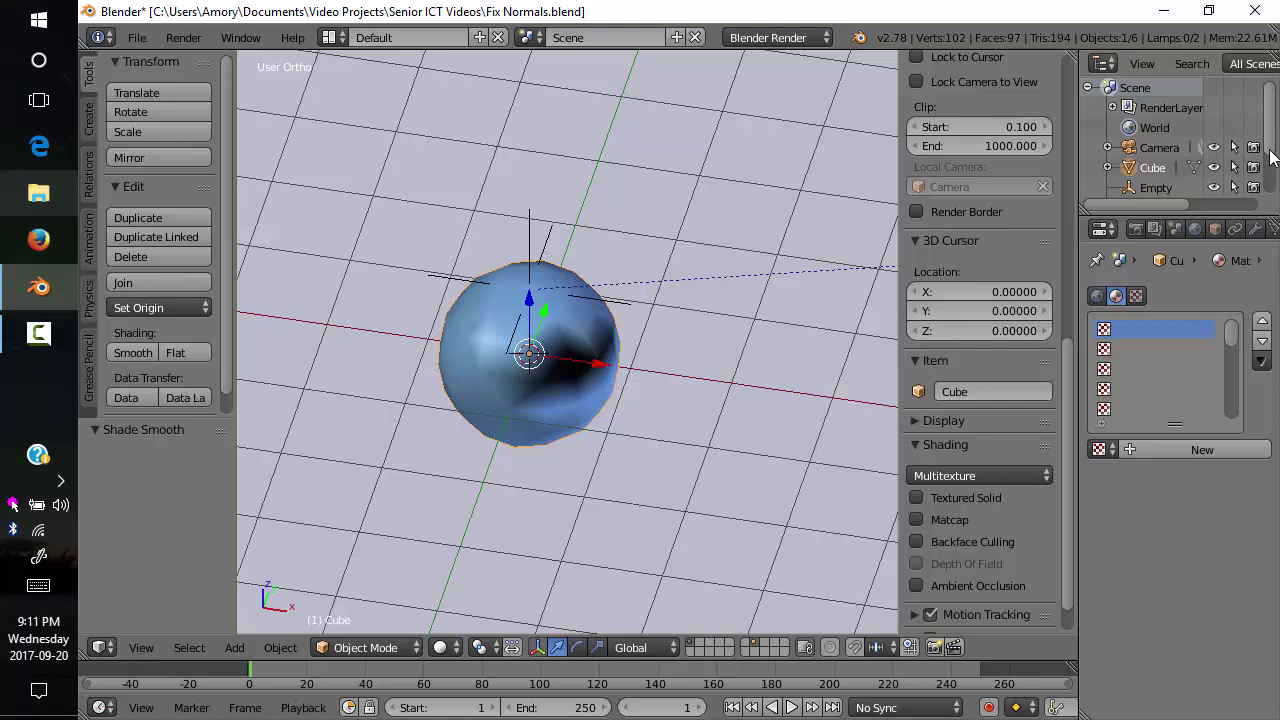
Select the ground Plane and set its grass texture coordinates to Generated
scroll(1272, 155, "down", 3)
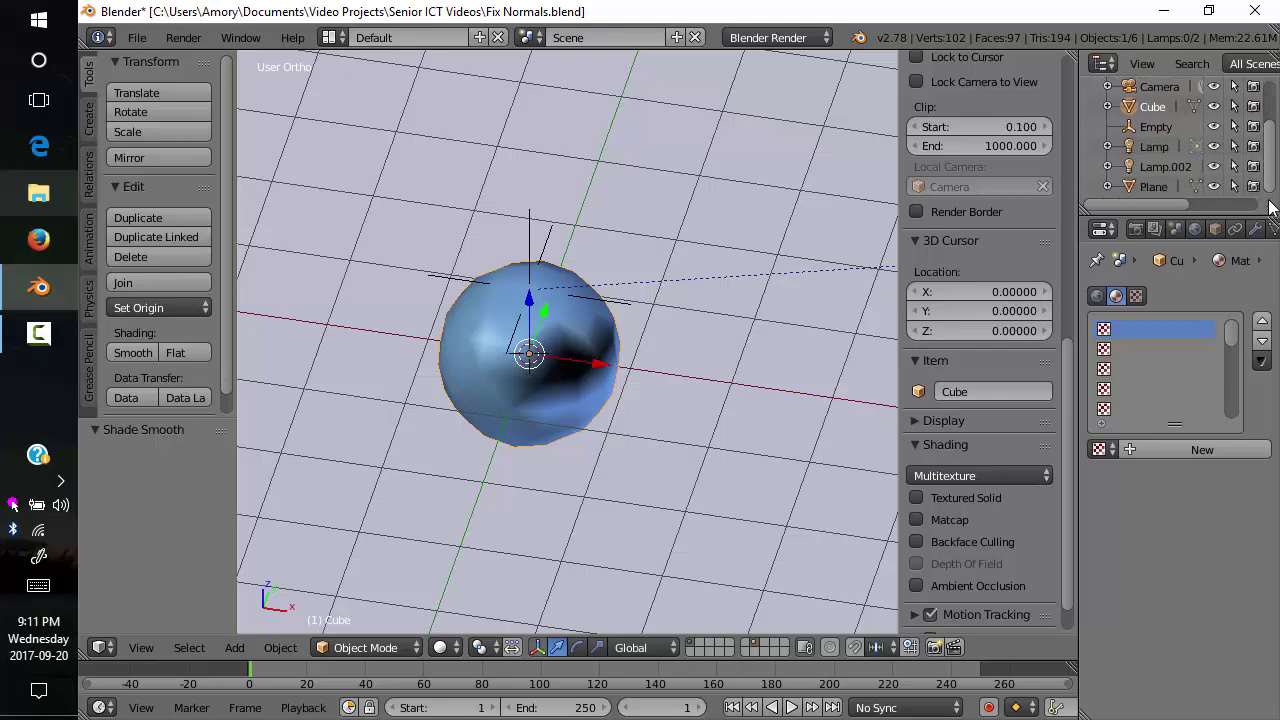
left_click(1146, 186)
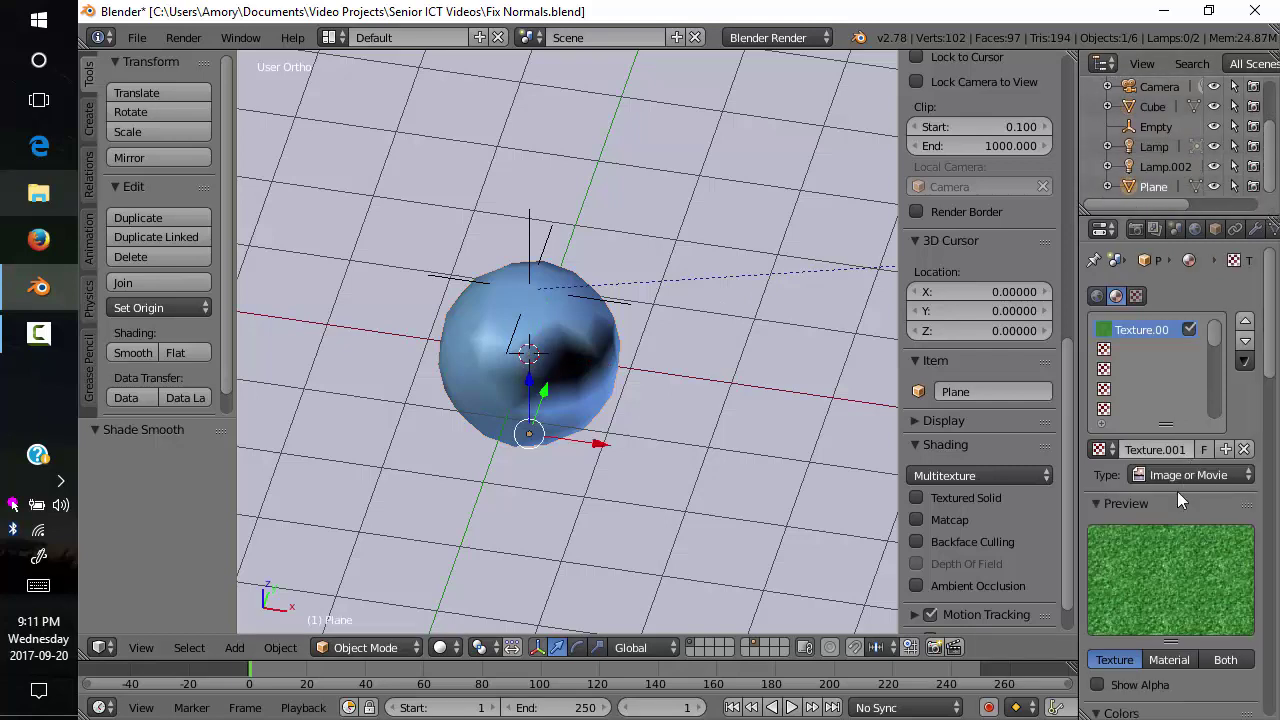
scroll(1272, 440, "down", 5)
scroll(1274, 440, "down", 9)
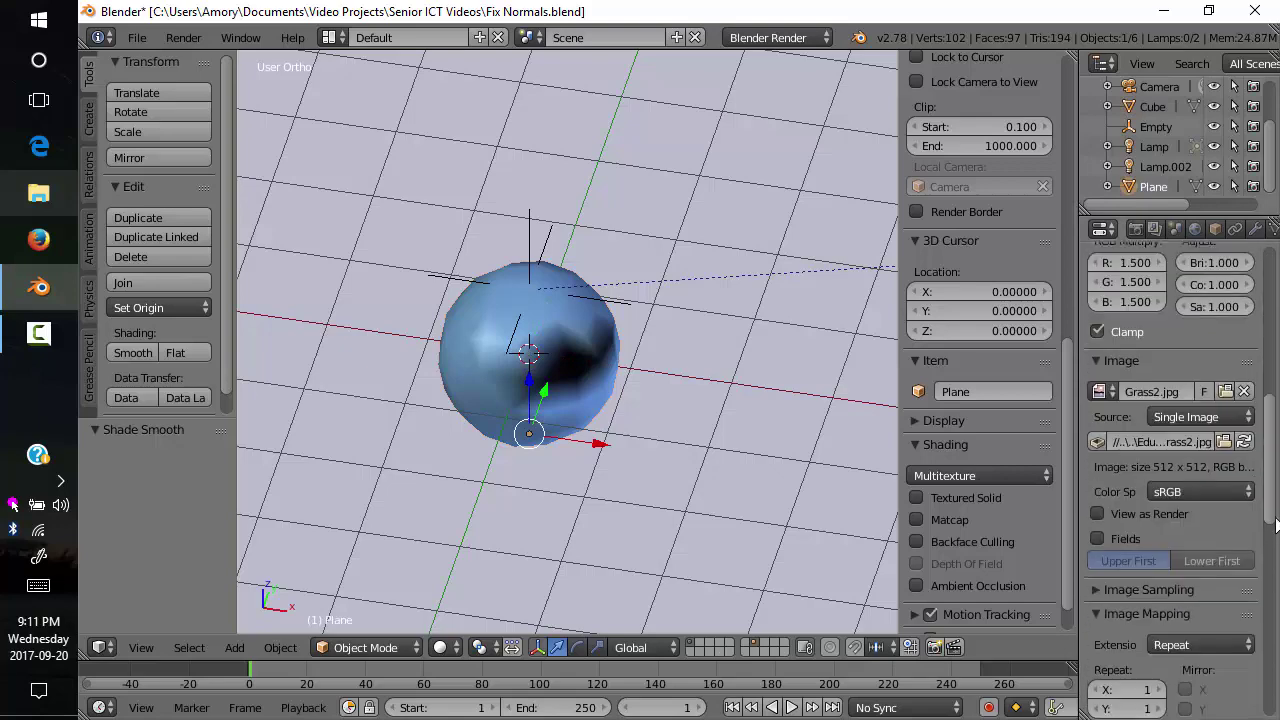
scroll(1272, 540, "down", 8)
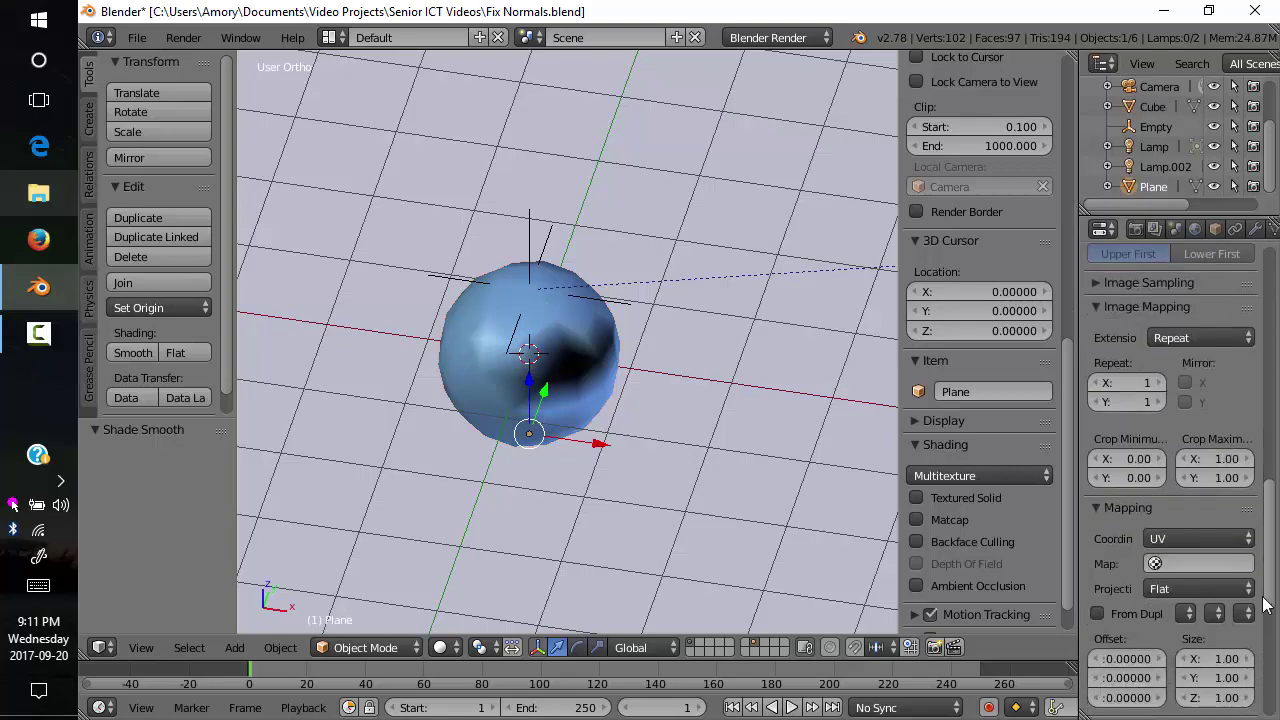
left_click(1194, 525)
left_click(1169, 462)
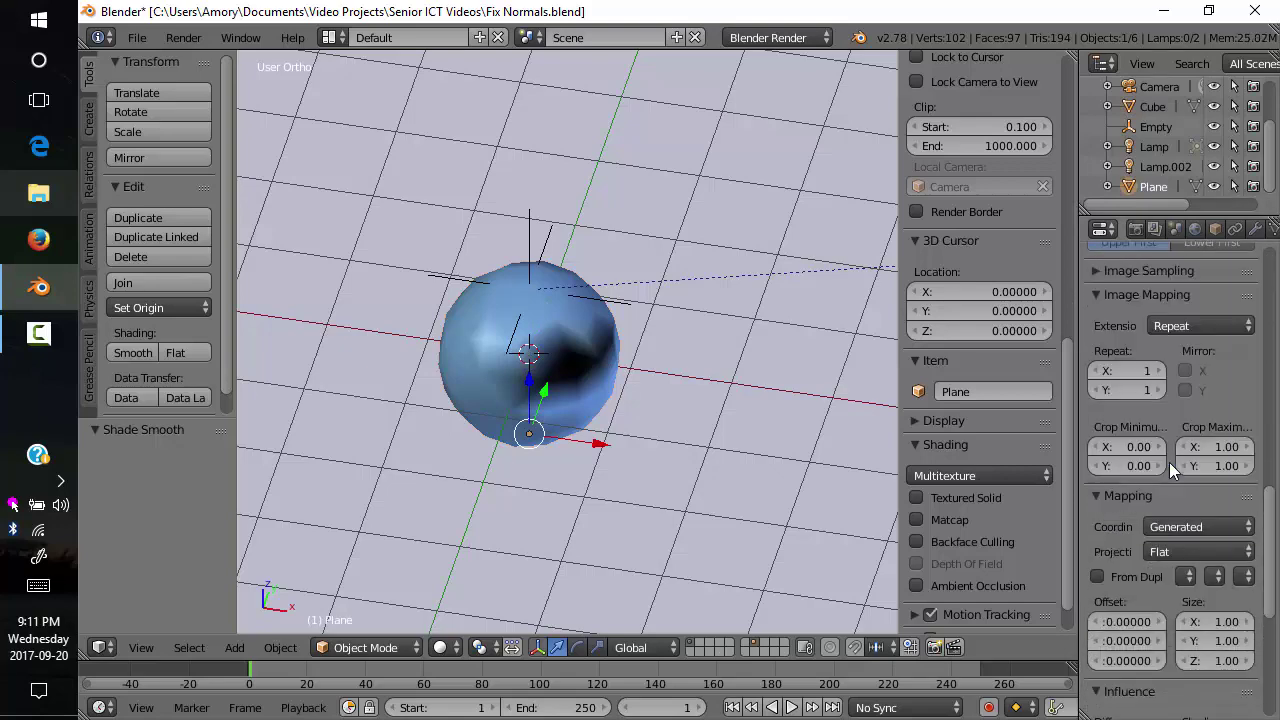
Re-render the scene with the updated grass texture and return to the viewport
left_click(183, 37)
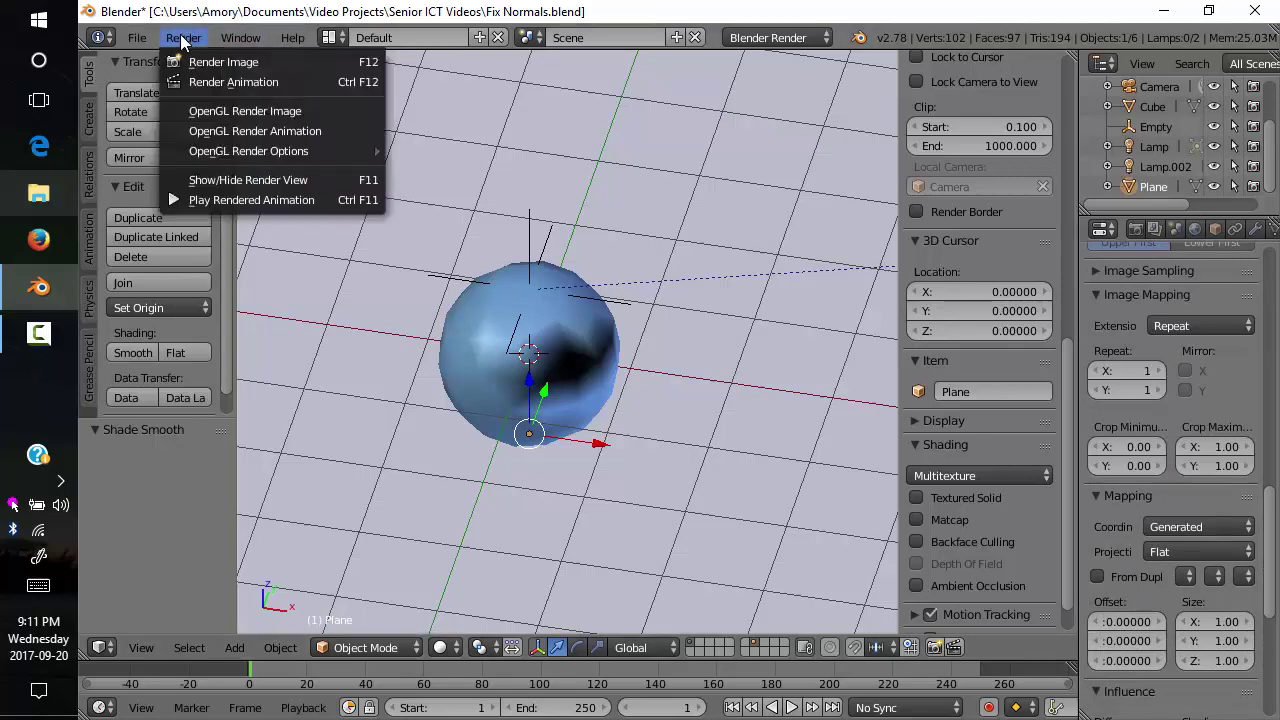
left_click(201, 58)
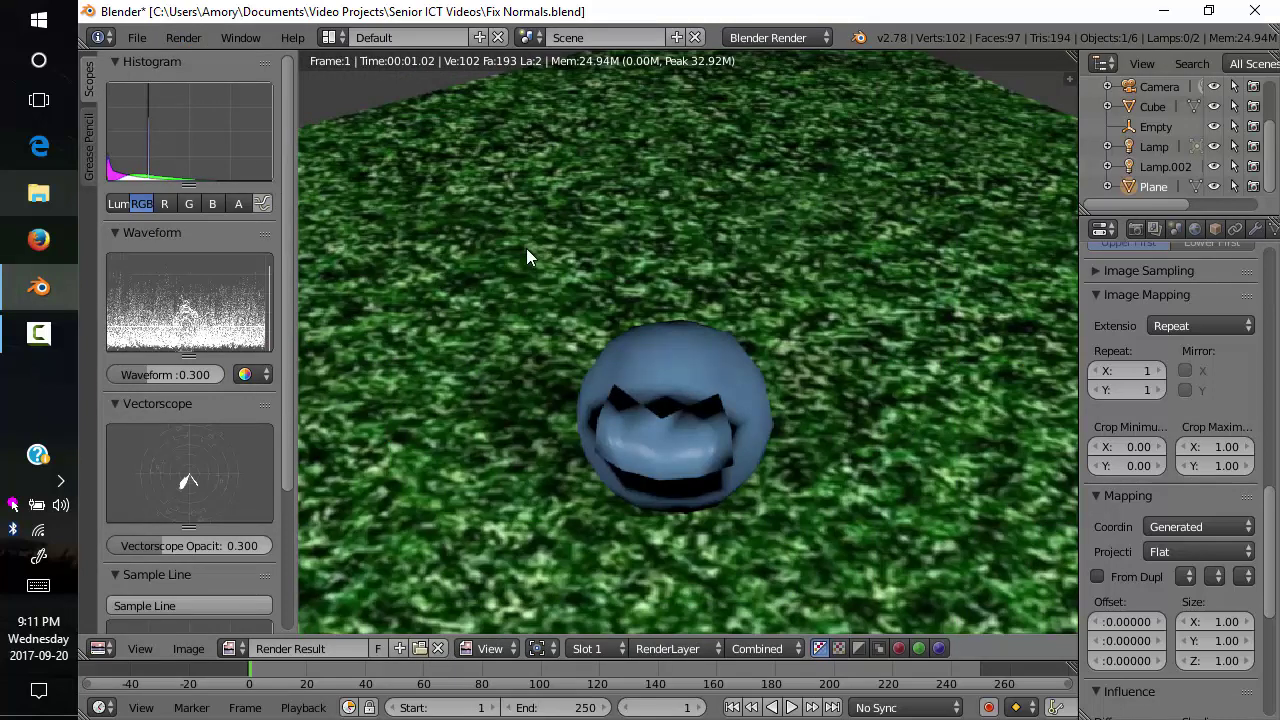
key("Escape")
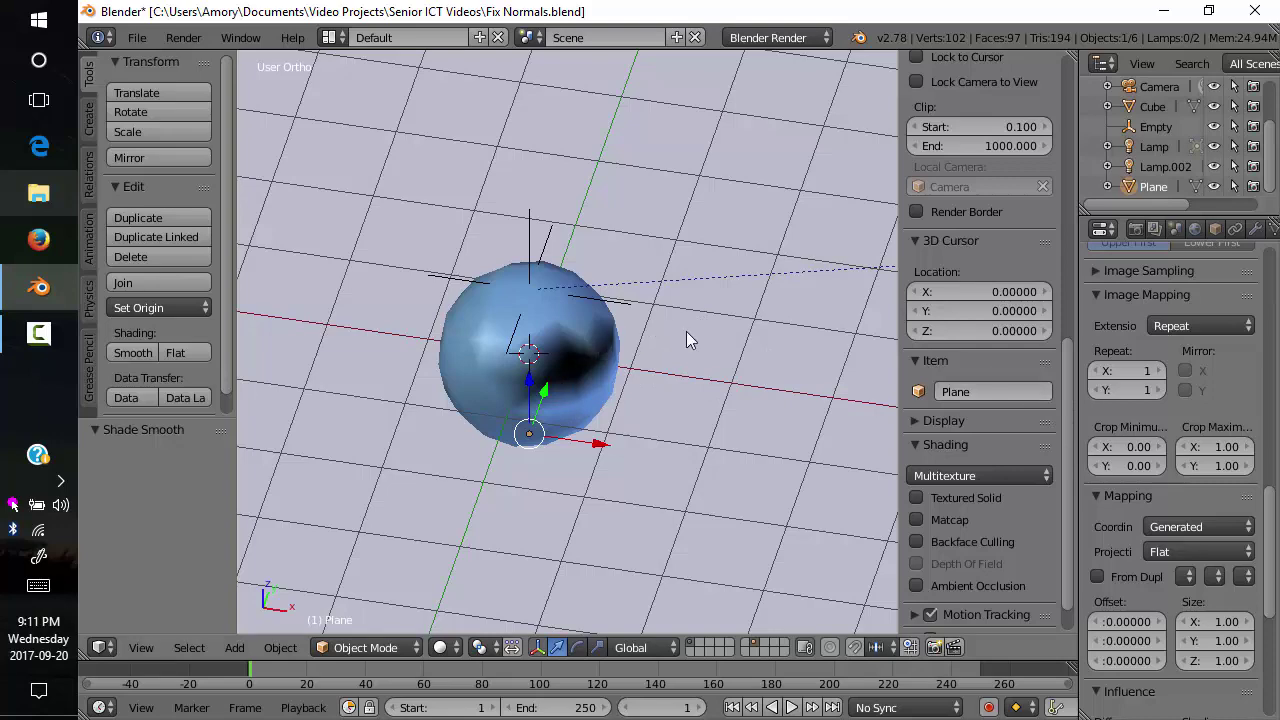
Put the sphere into Edit Mode with its face normals displayed
right_click(568, 330)
key("Tab")
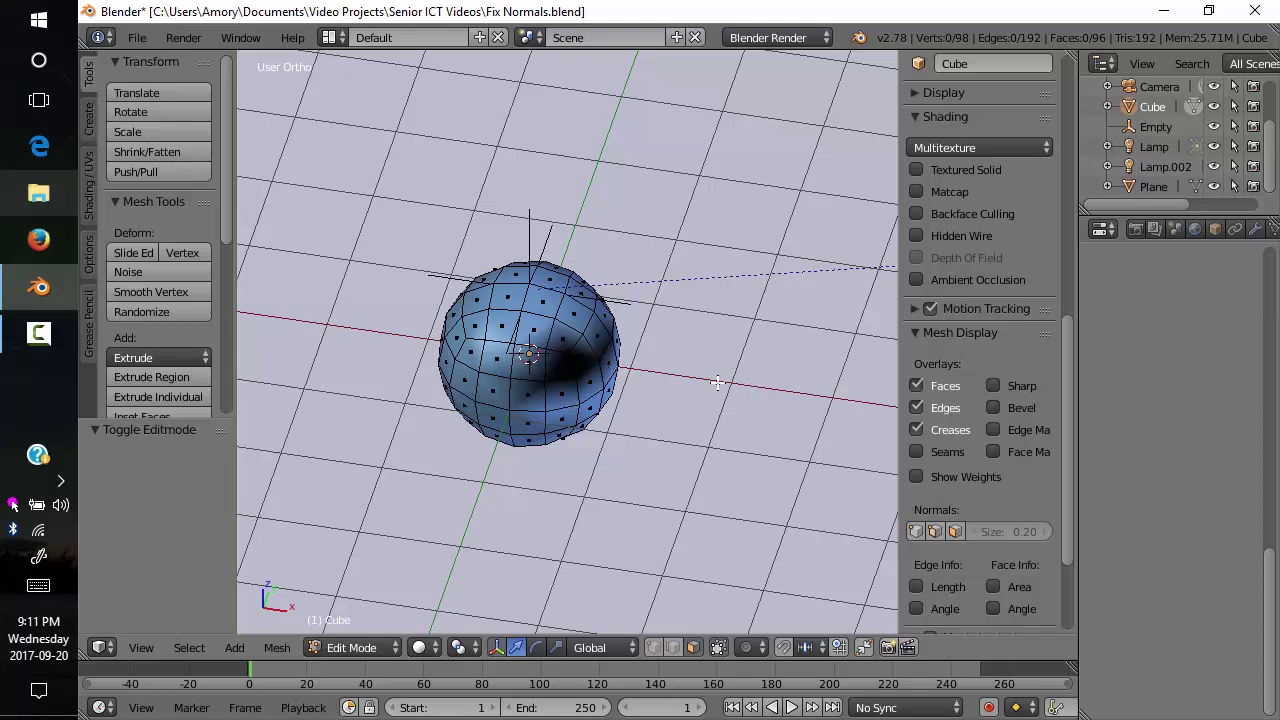
left_click(954, 531)
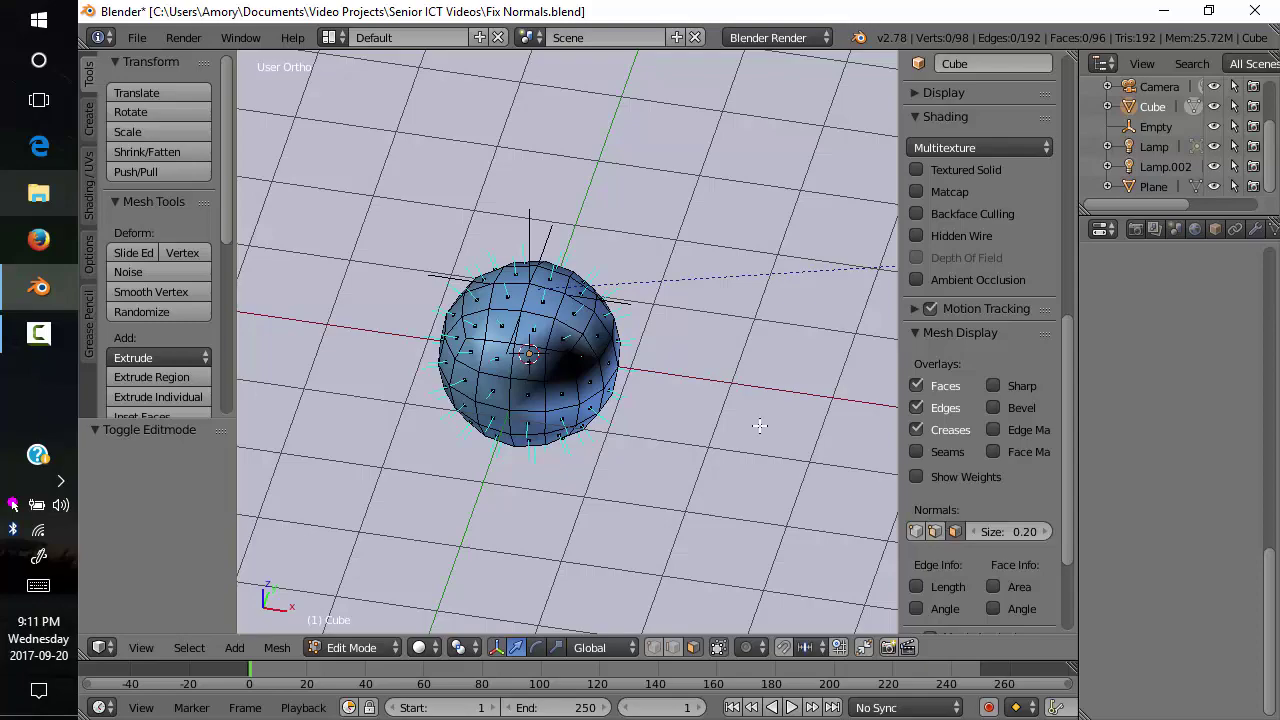
middle_click_drag(760, 425, 691, 343)
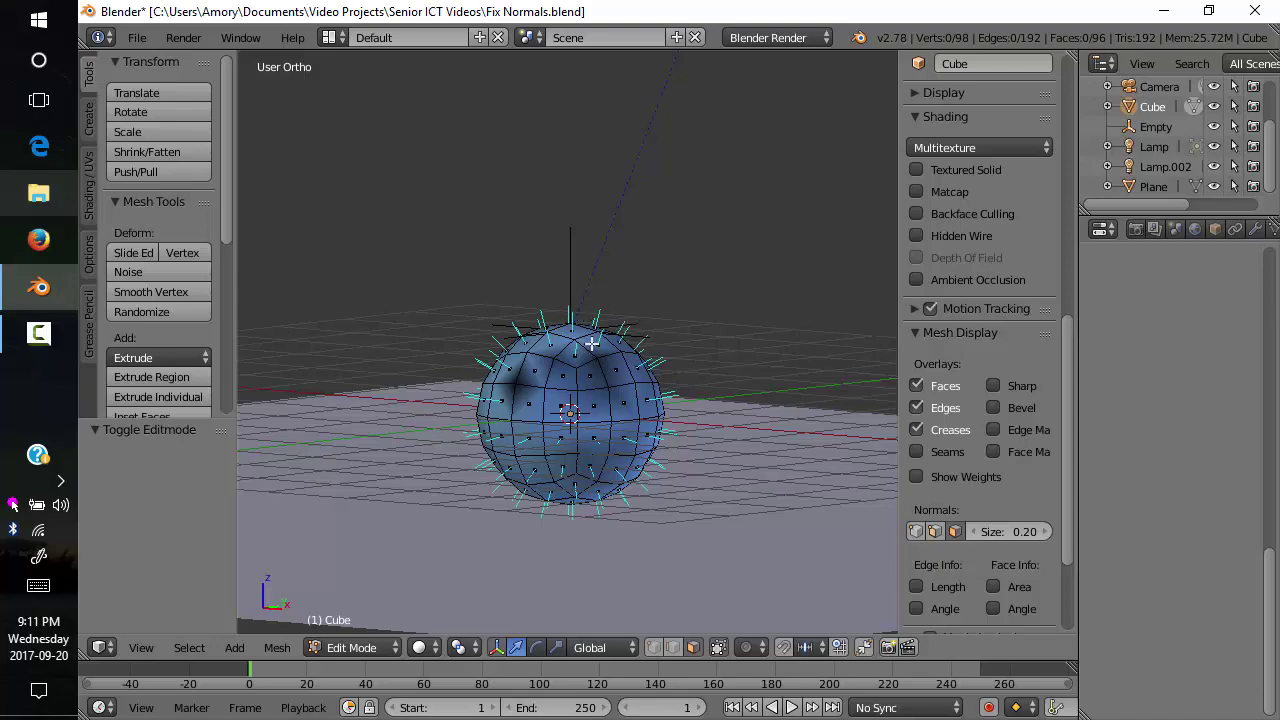
middle_click_drag(672, 412, 657, 490)
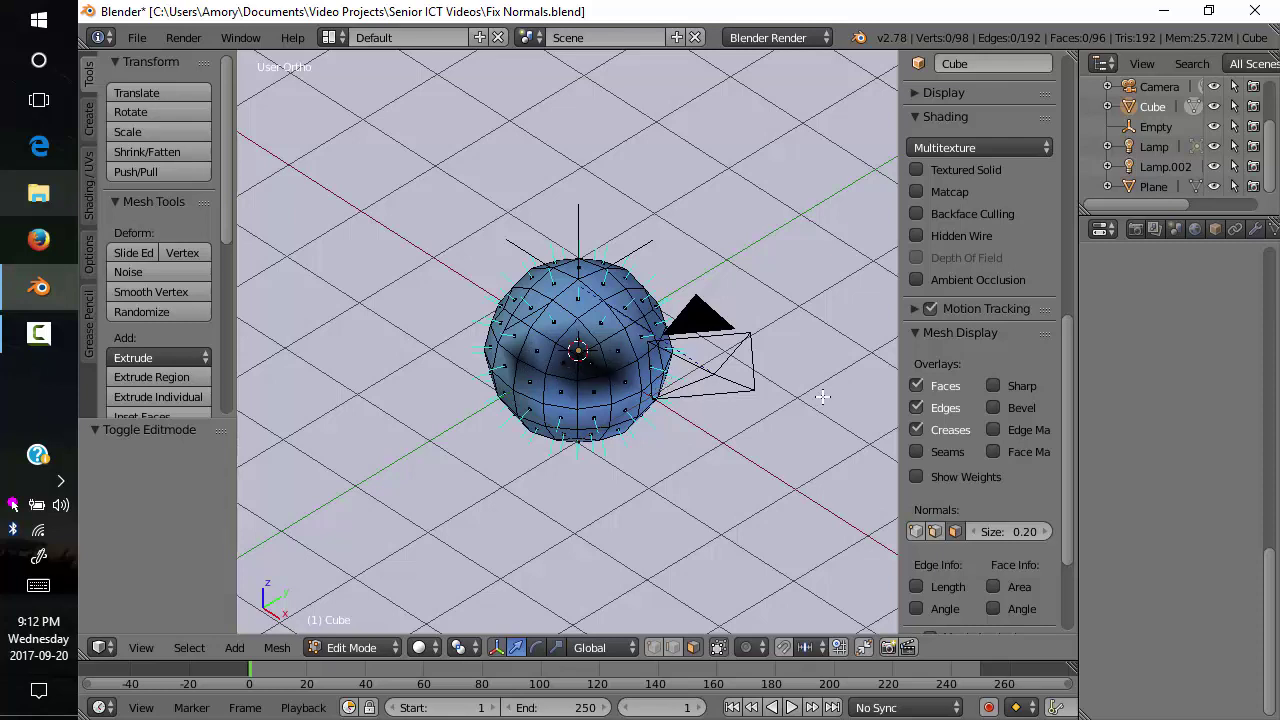
Set the normals display length to 2 and inspect them from a low angle
left_click(1021, 531)
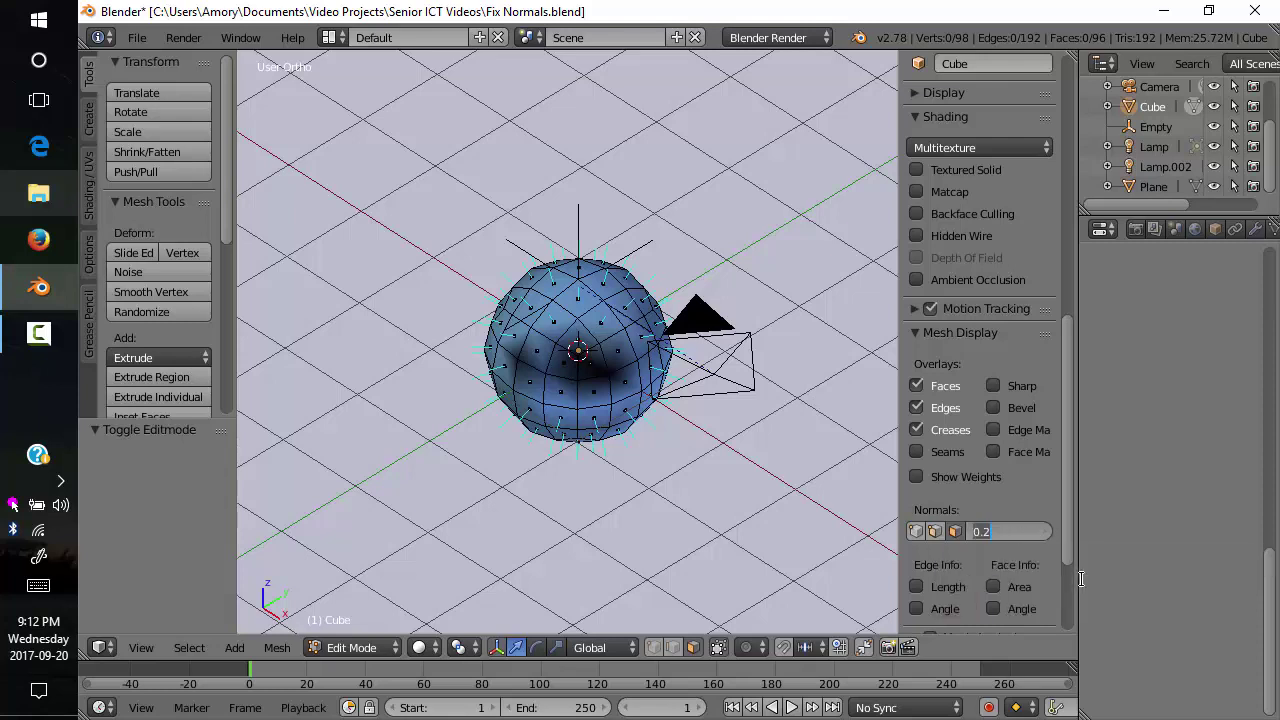
type("2")
key("Return")
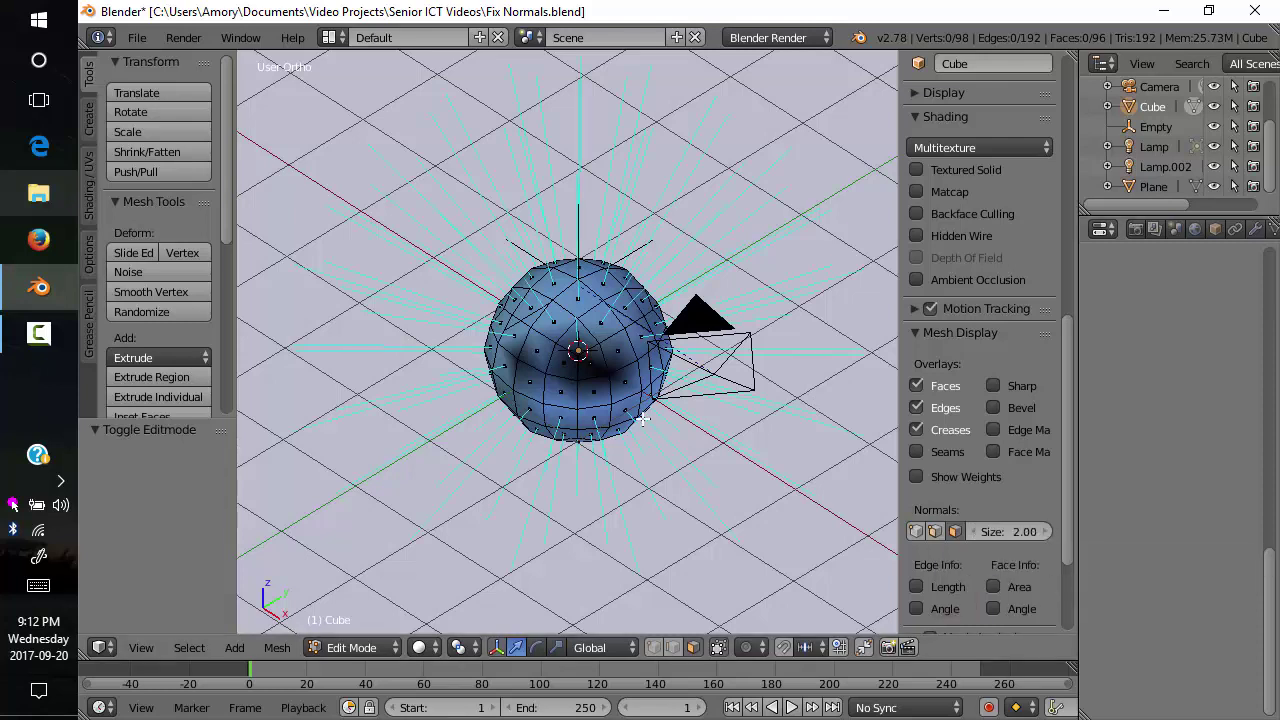
middle_click_drag(775, 425, 546, 350)
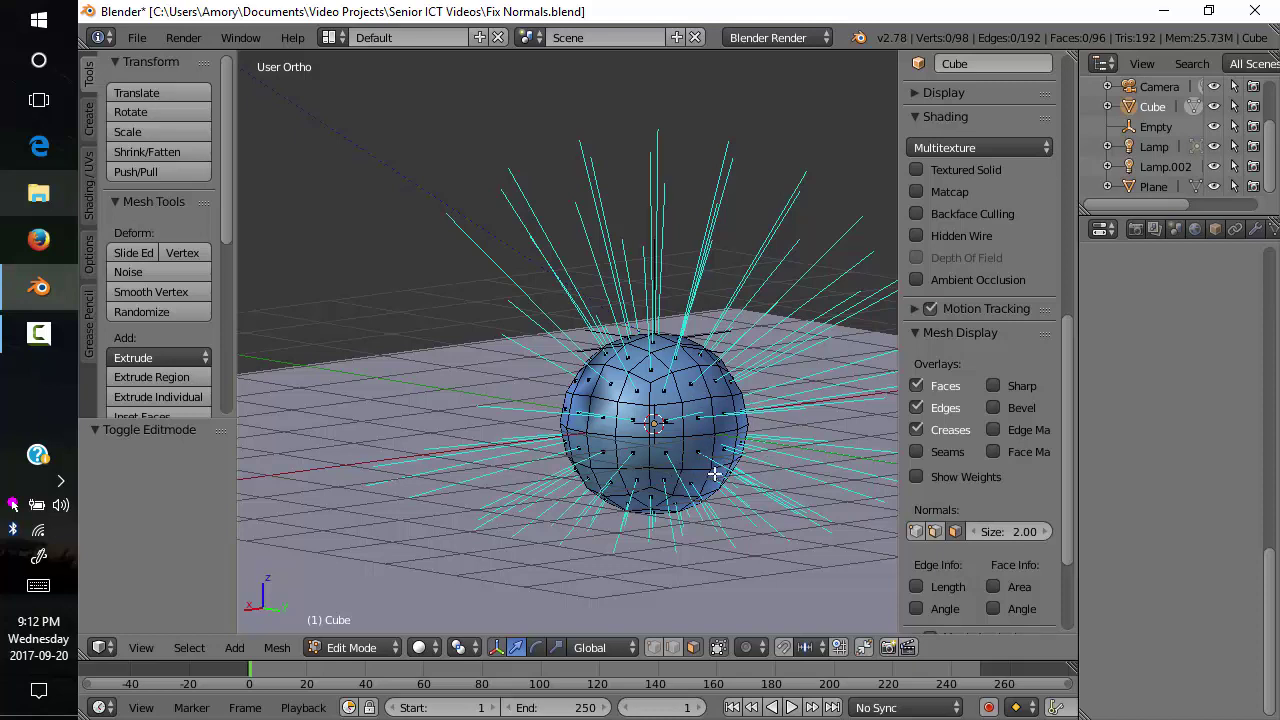
Shorten the normals display length to 0.20 and orbit around the sphere
left_click(1017, 531)
key("BackSpace")
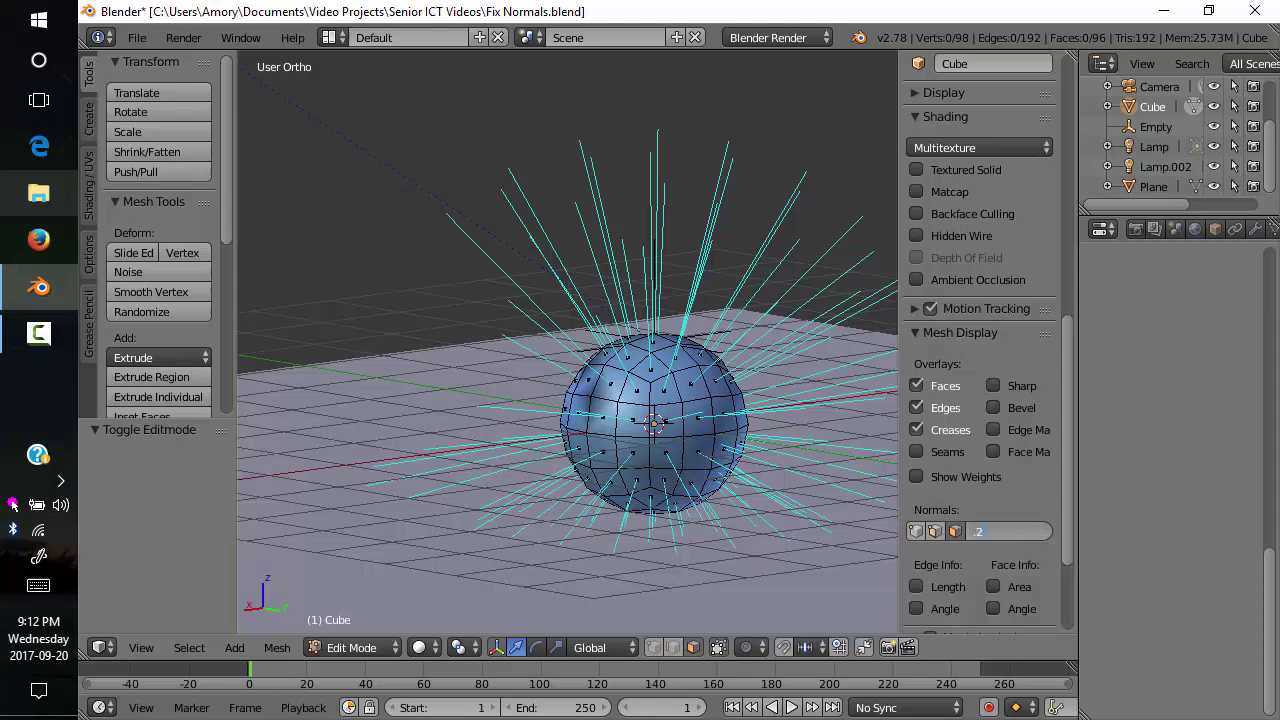
type(".2")
key("Return")
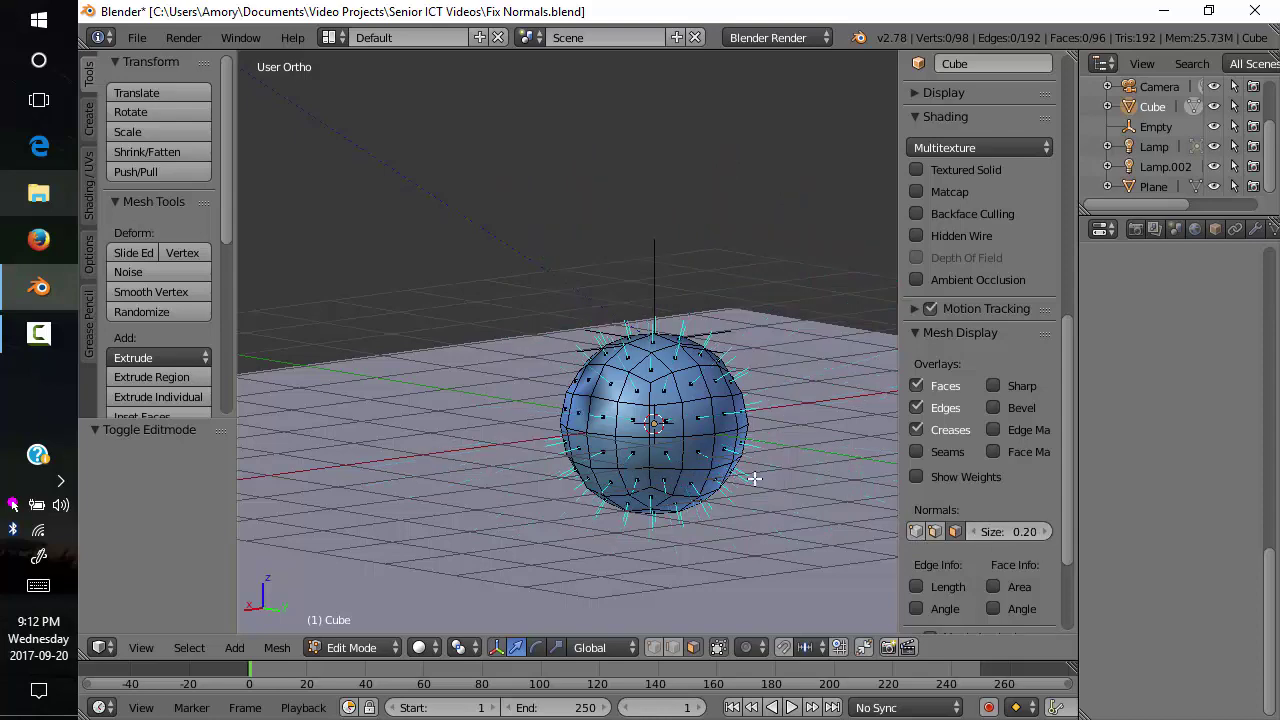
middle_click_drag(754, 479, 240, 491)
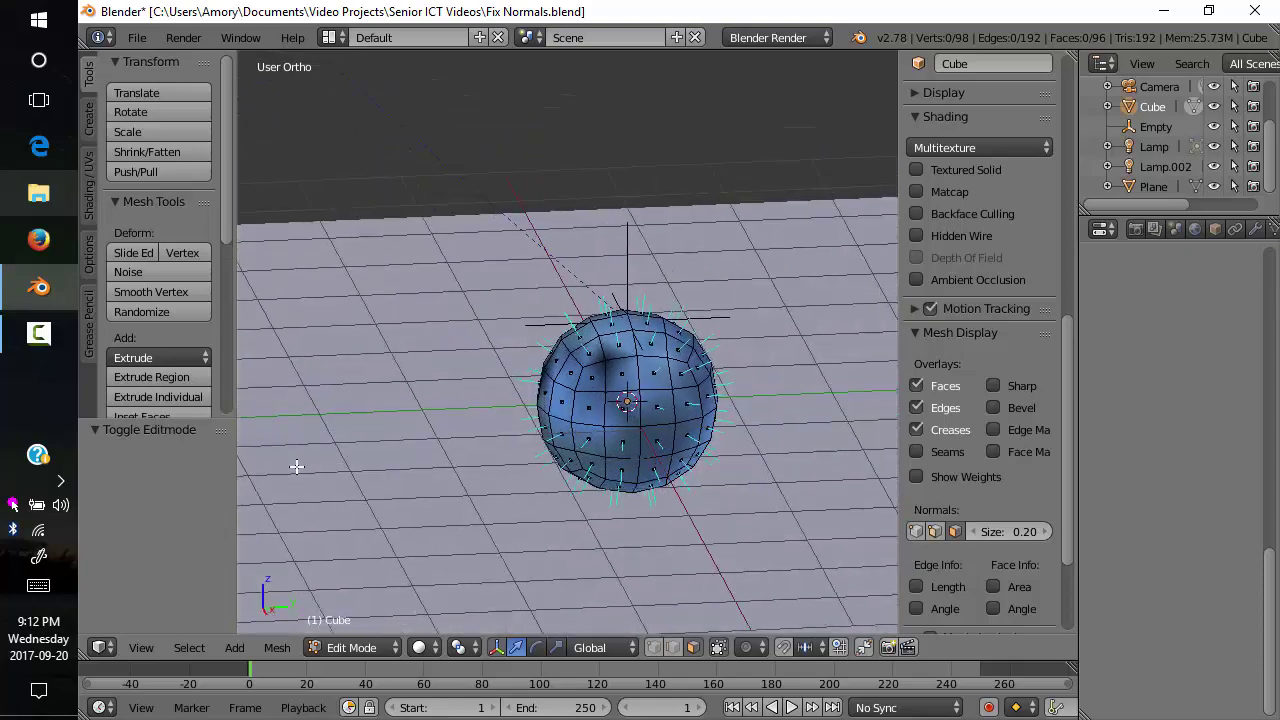
middle_click_drag(343, 434, 502, 472)
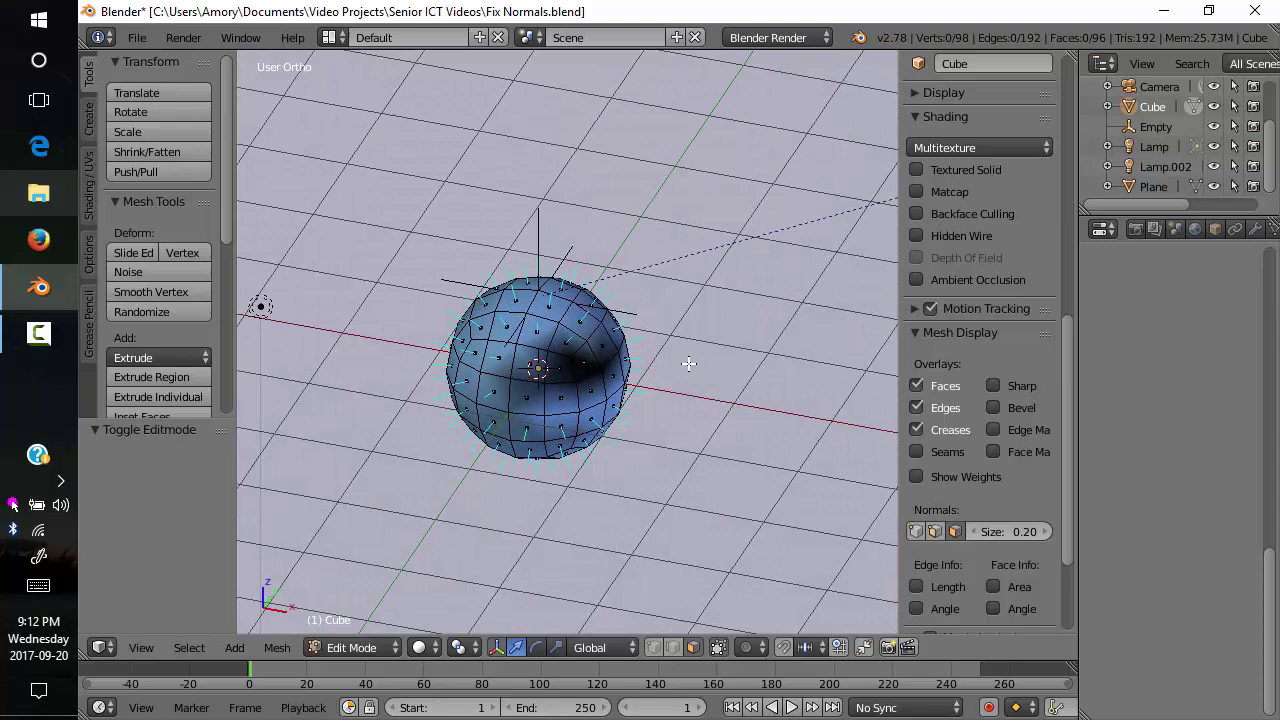
Select all the sphere's vertices and recalculate the normals to point outside
key("ctrl+n")
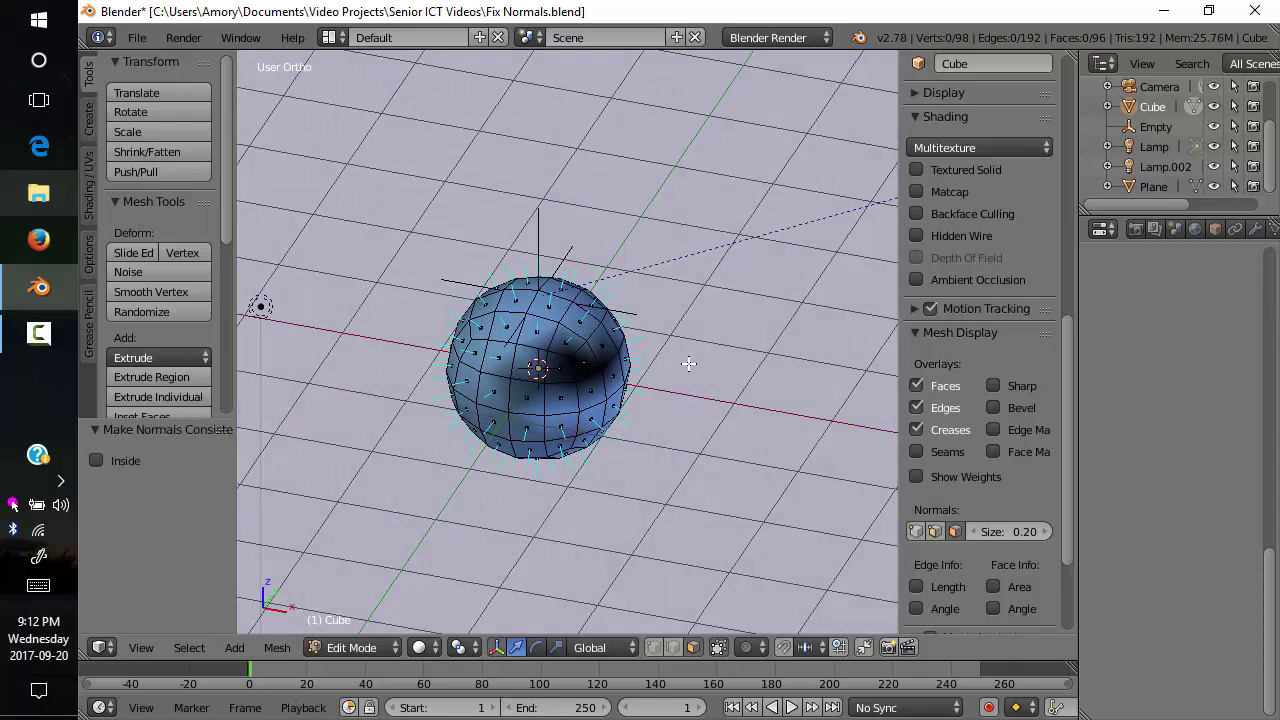
key("a")
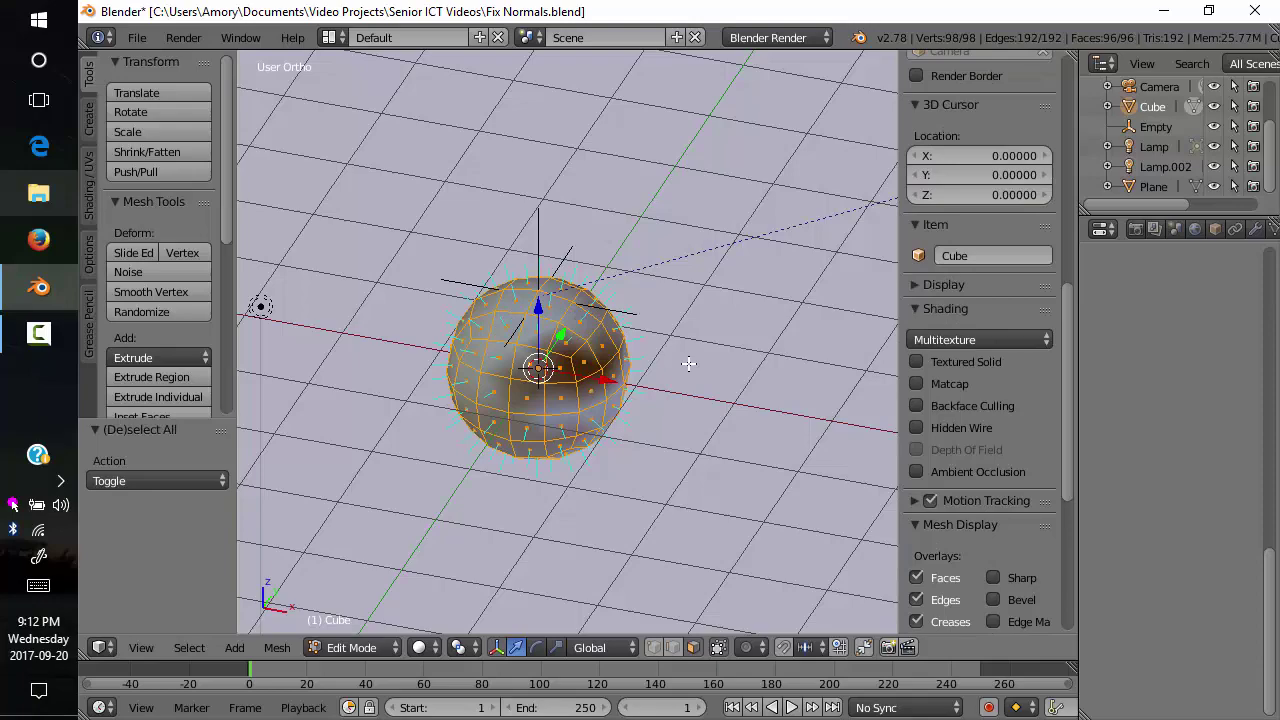
key("ctrl+n")
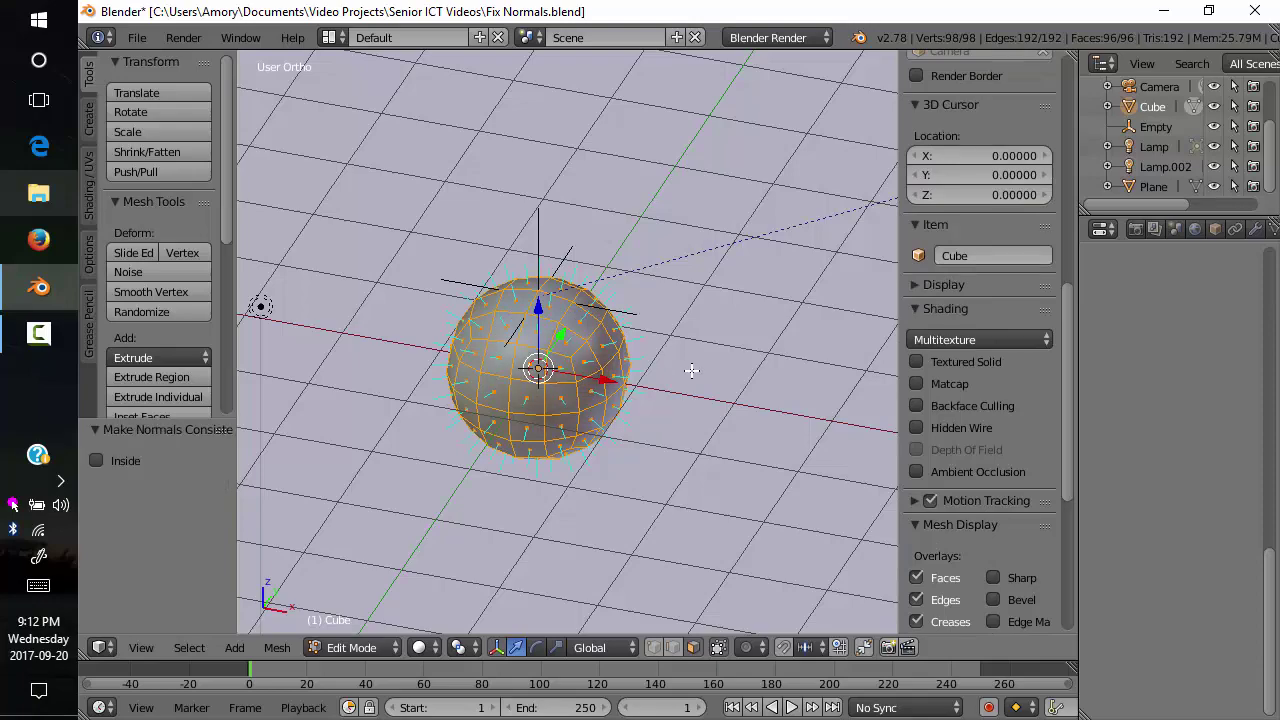
middle_click_drag(711, 366, 763, 309)
Render the sphere to confirm it is evenly shaded without dark patches
left_click(198, 40)
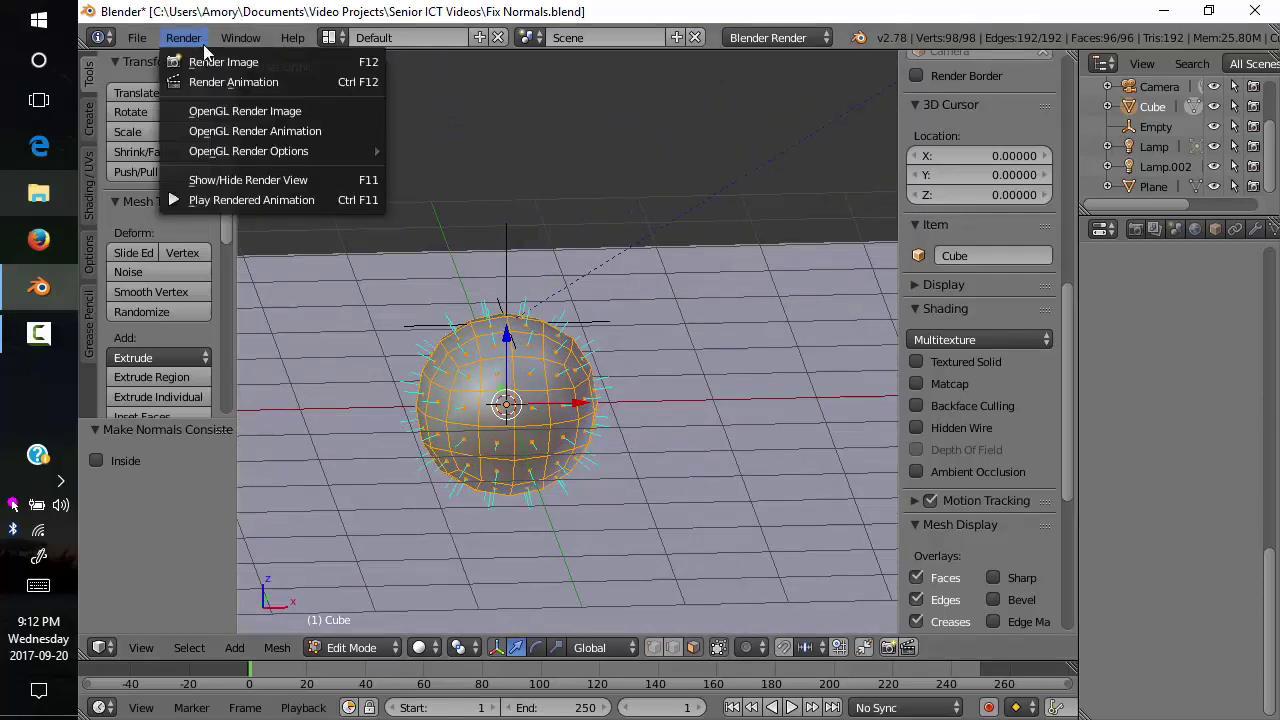
left_click(207, 57)
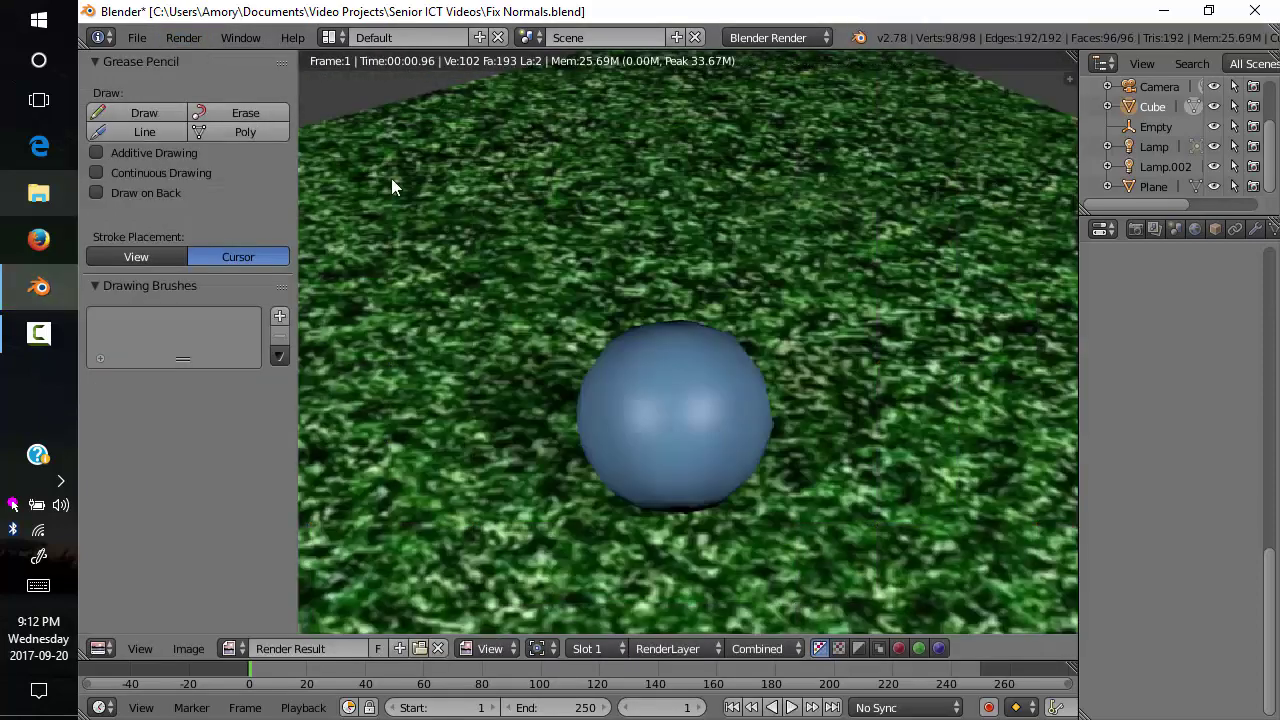
key("Escape")
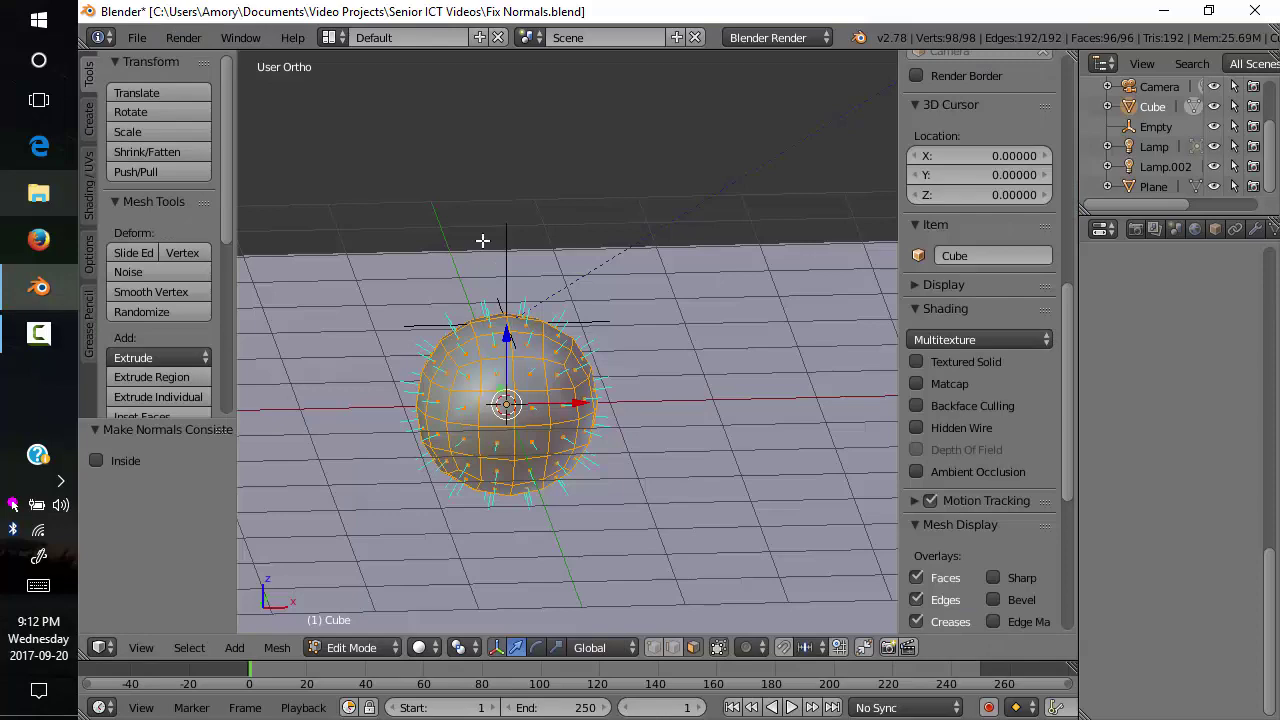
left_click(137, 38)
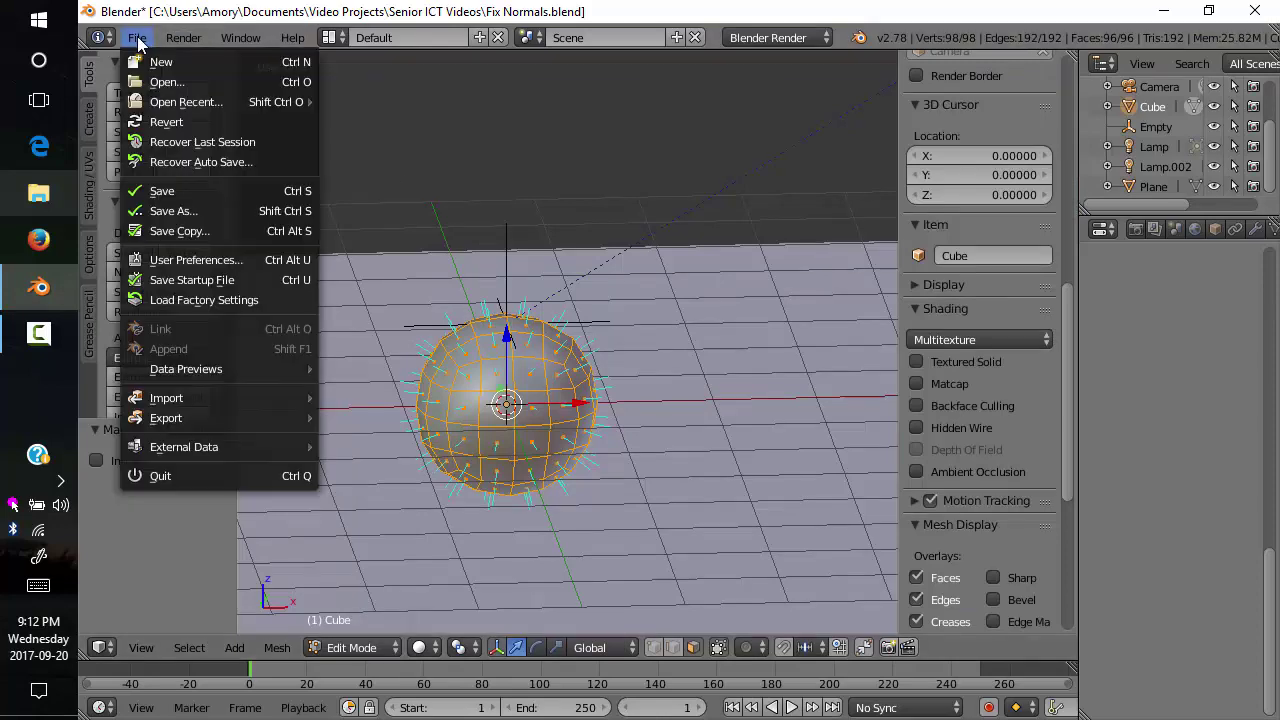
Revert the sphere to the last saved file and enter Edit Mode
left_click(179, 119)
left_click(157, 118)
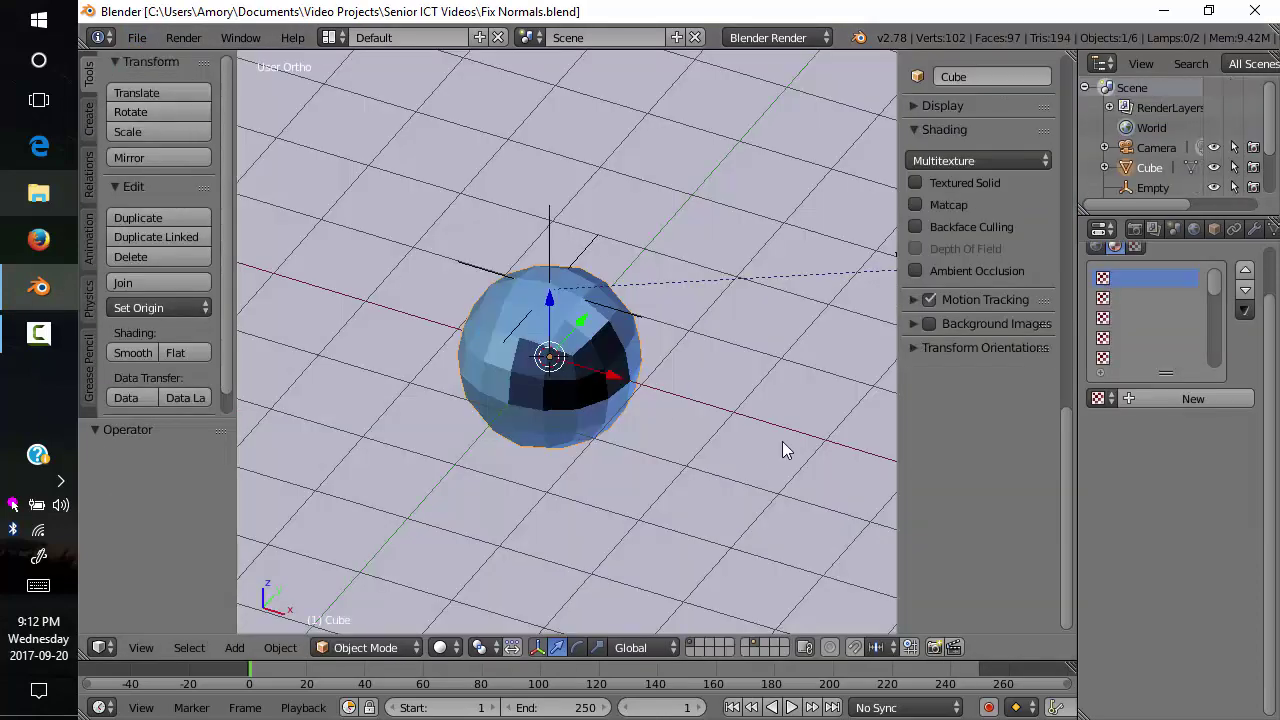
key("Tab")
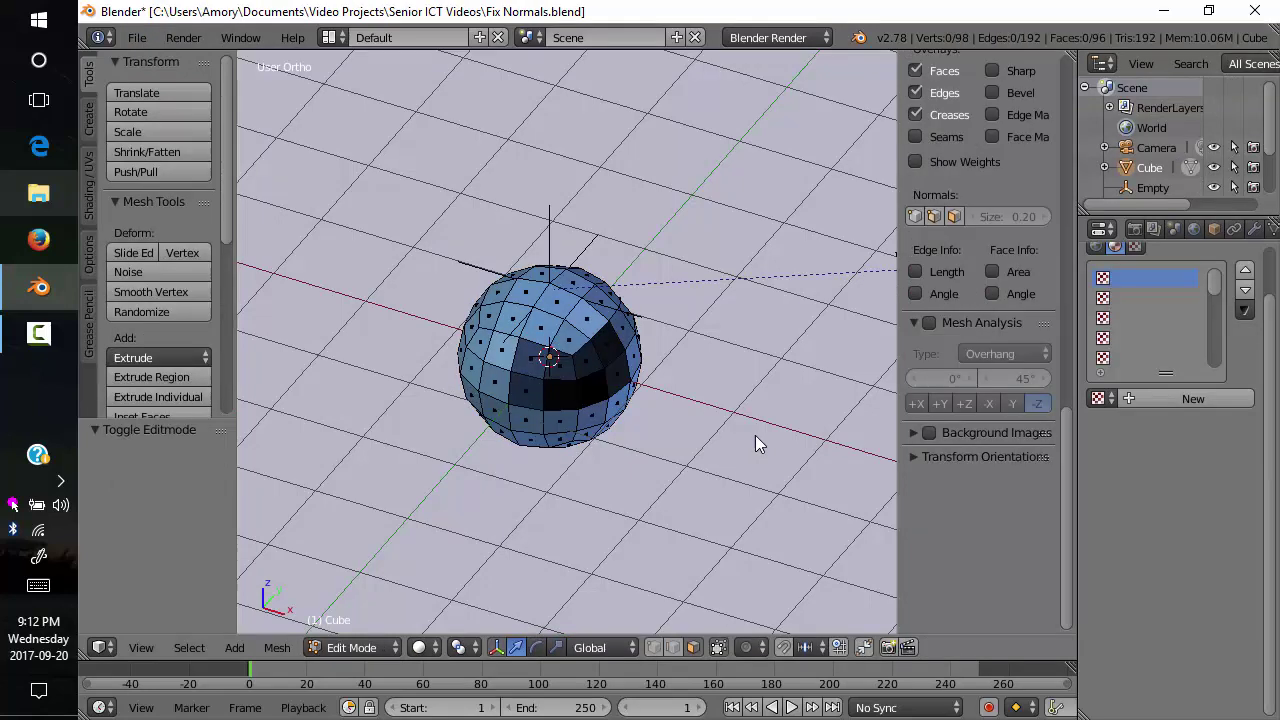
Display face normals and paint-select the eight dark faces of the patch
left_click(953, 216)
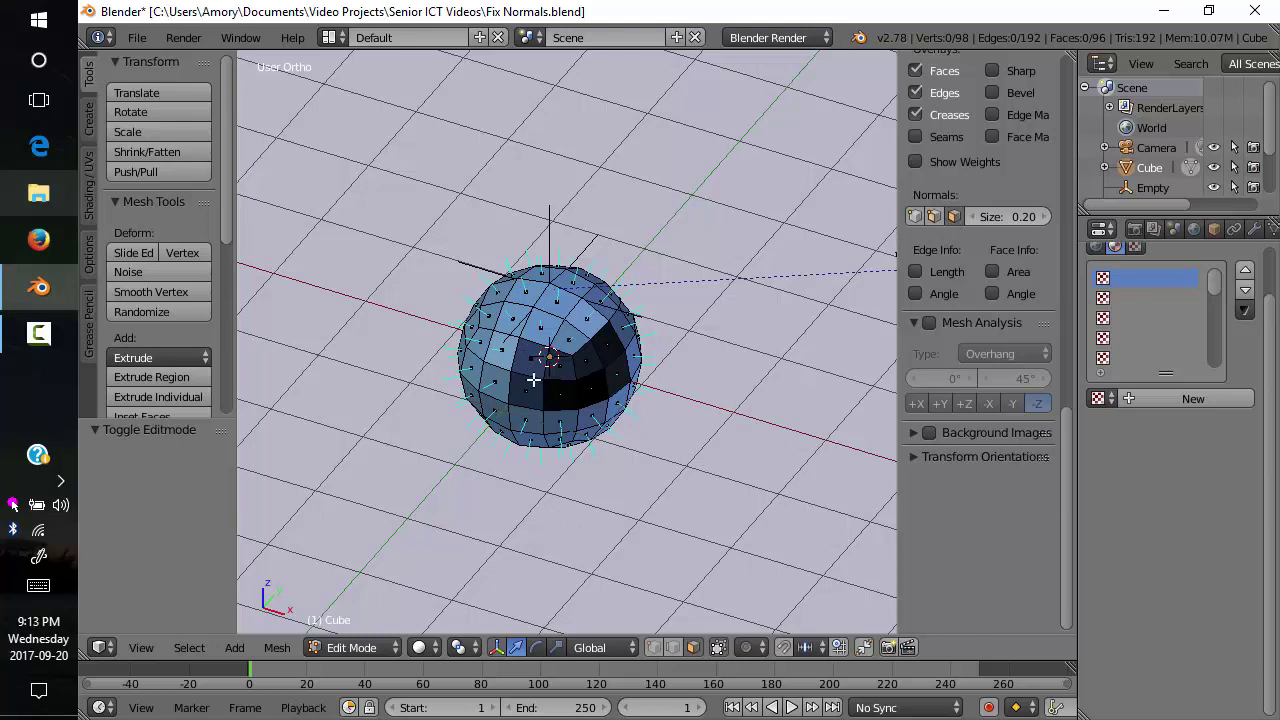
key("c")
mouse_move(543, 380)
left_mouse_down()
mouse_move(600, 356)
mouse_move(608, 368)
left_mouse_up()
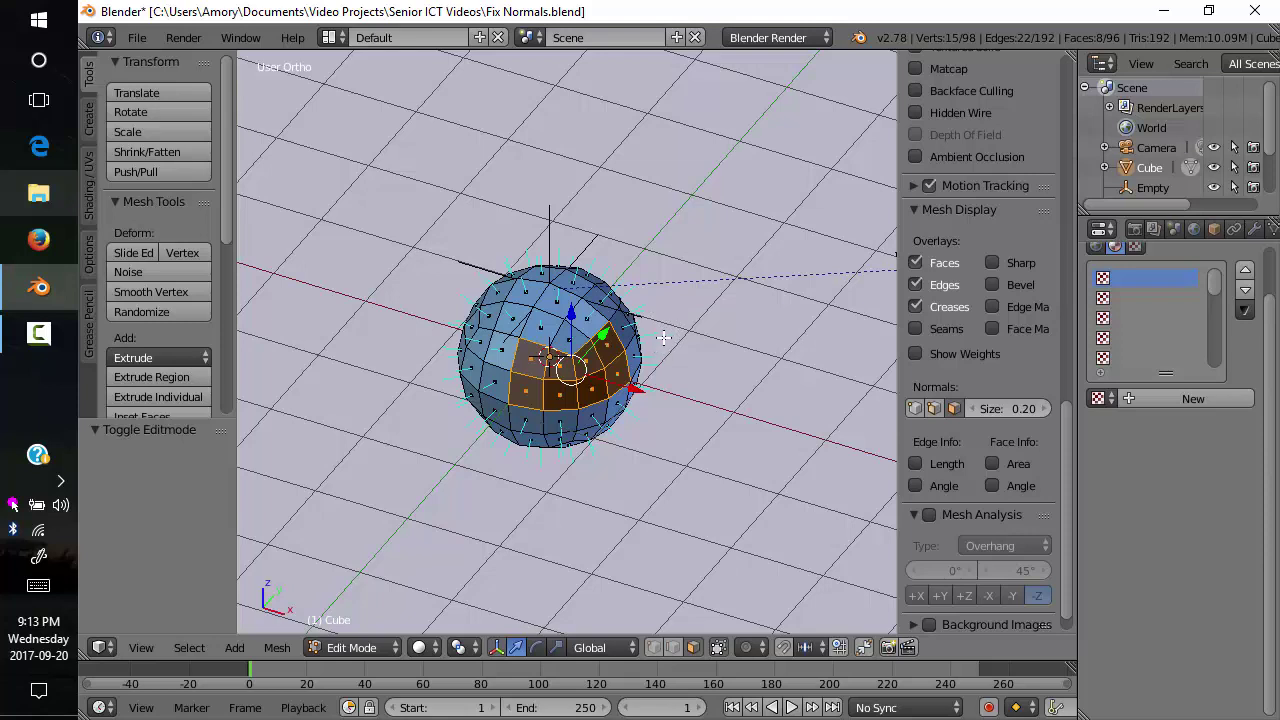
Flip the normals of the eight selected faces via 'flip' search, then test-render
key("space")
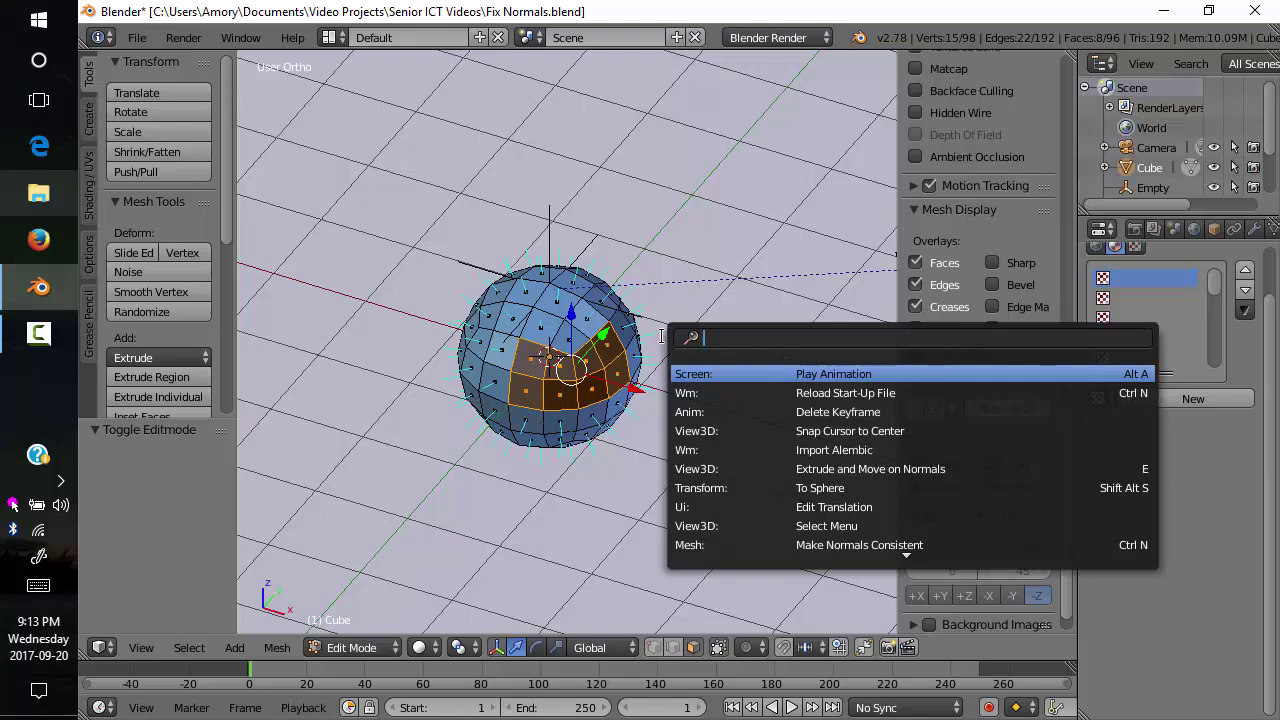
type("flip")
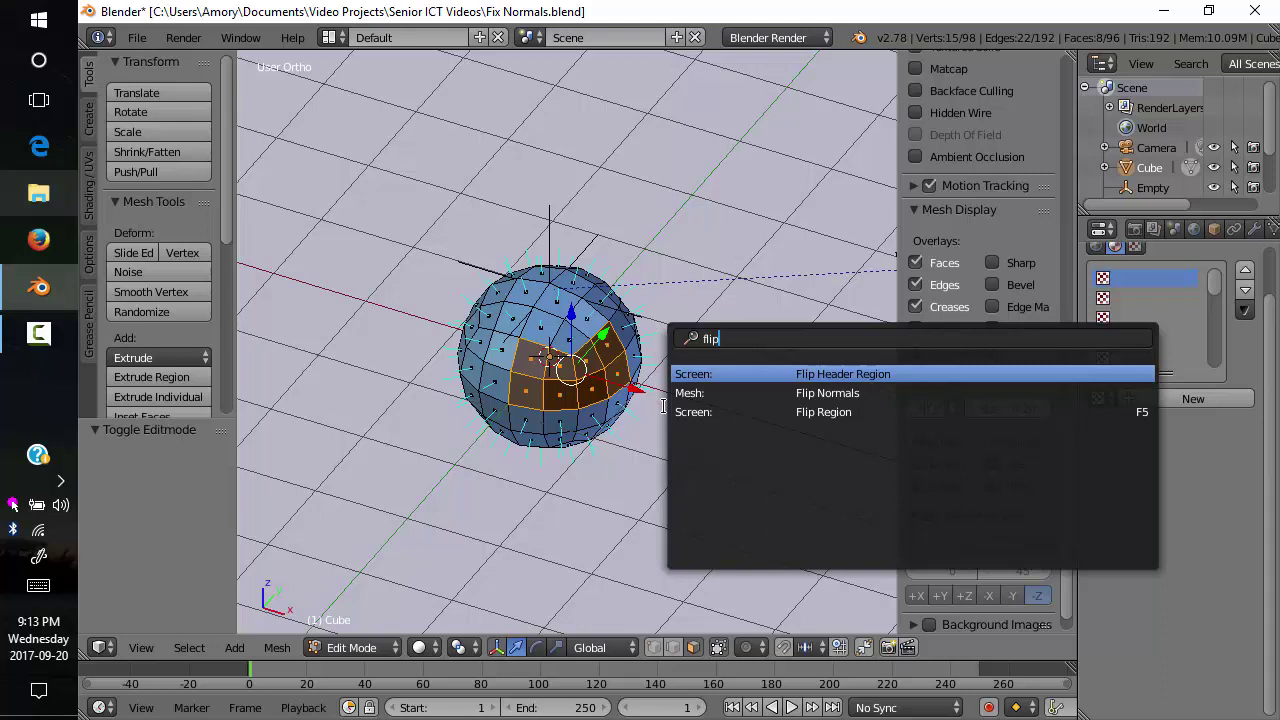
left_click(801, 393)
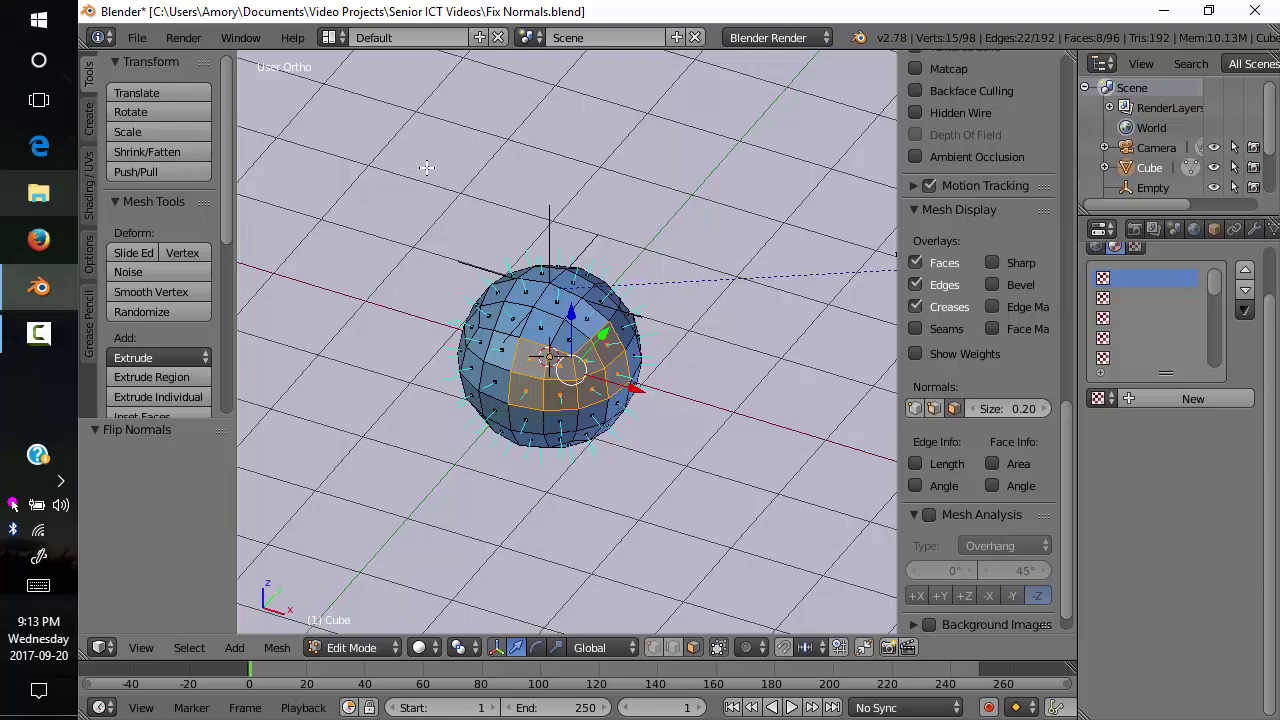
left_click(185, 39)
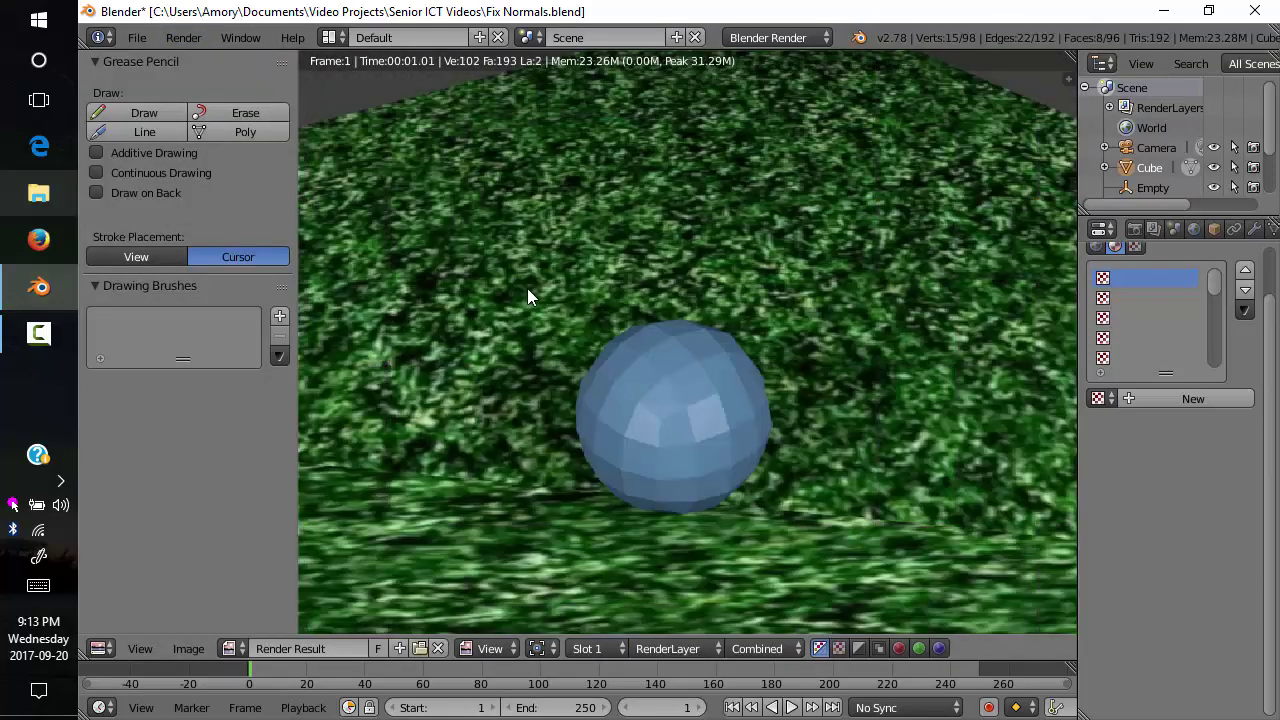
key("Escape")
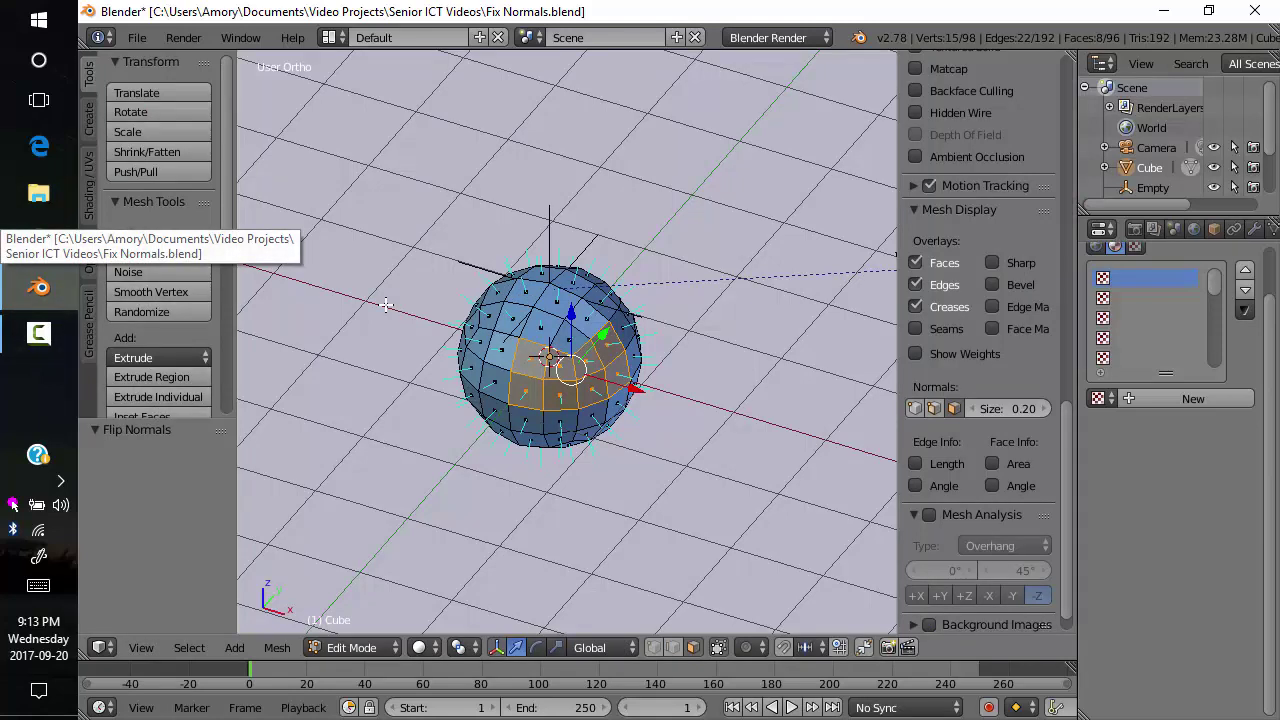
Back in Object Mode, set the sphere to Smooth shading and render a clean ball
key("Tab")
left_click(148, 350)
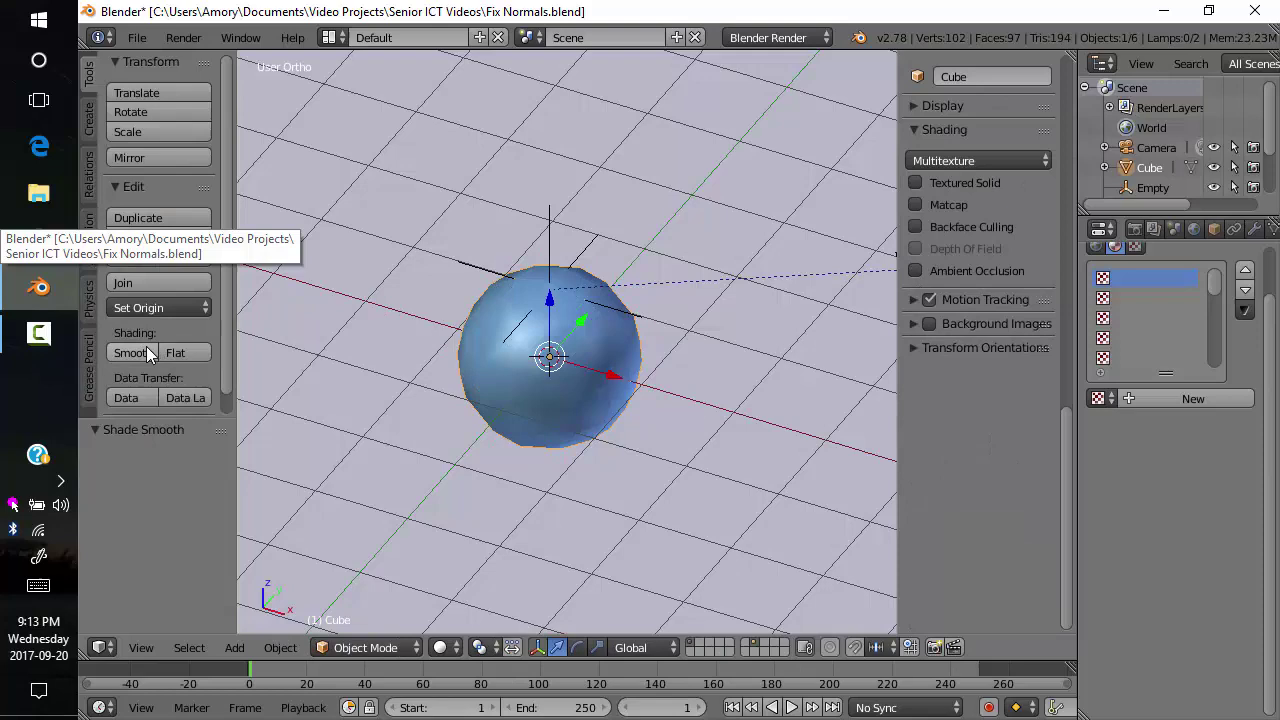
left_click(183, 37)
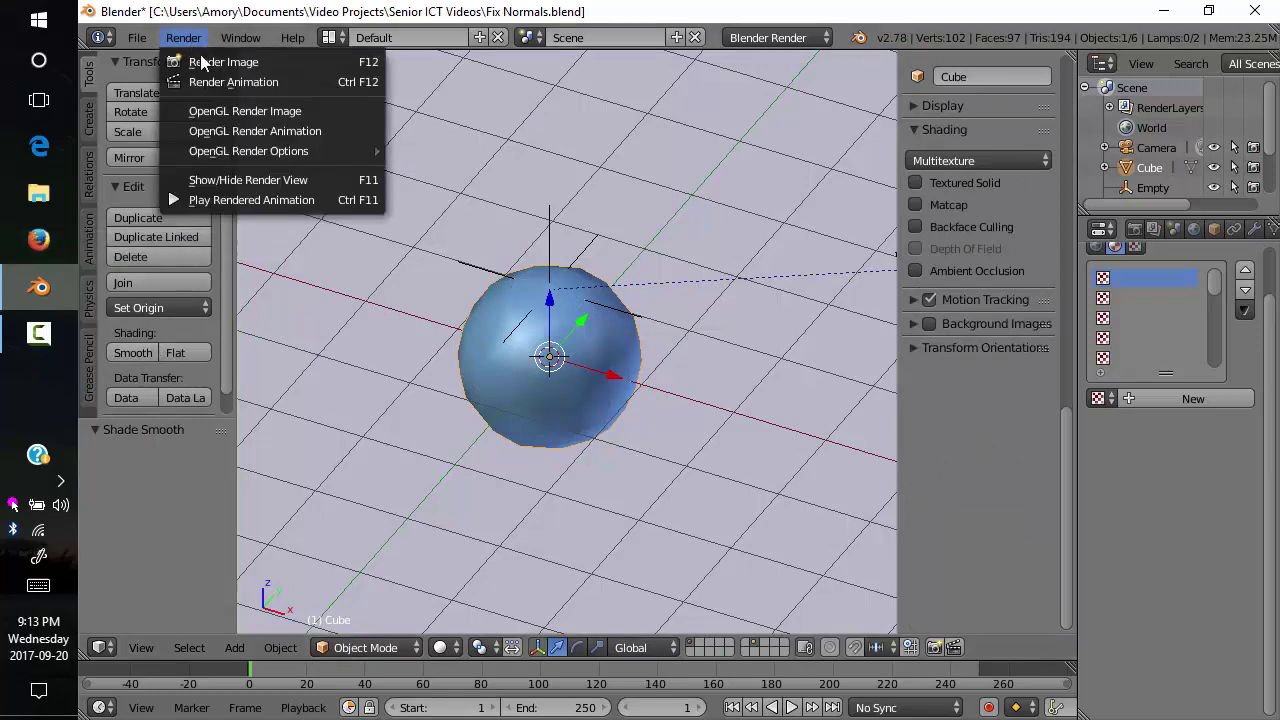
left_click(205, 60)
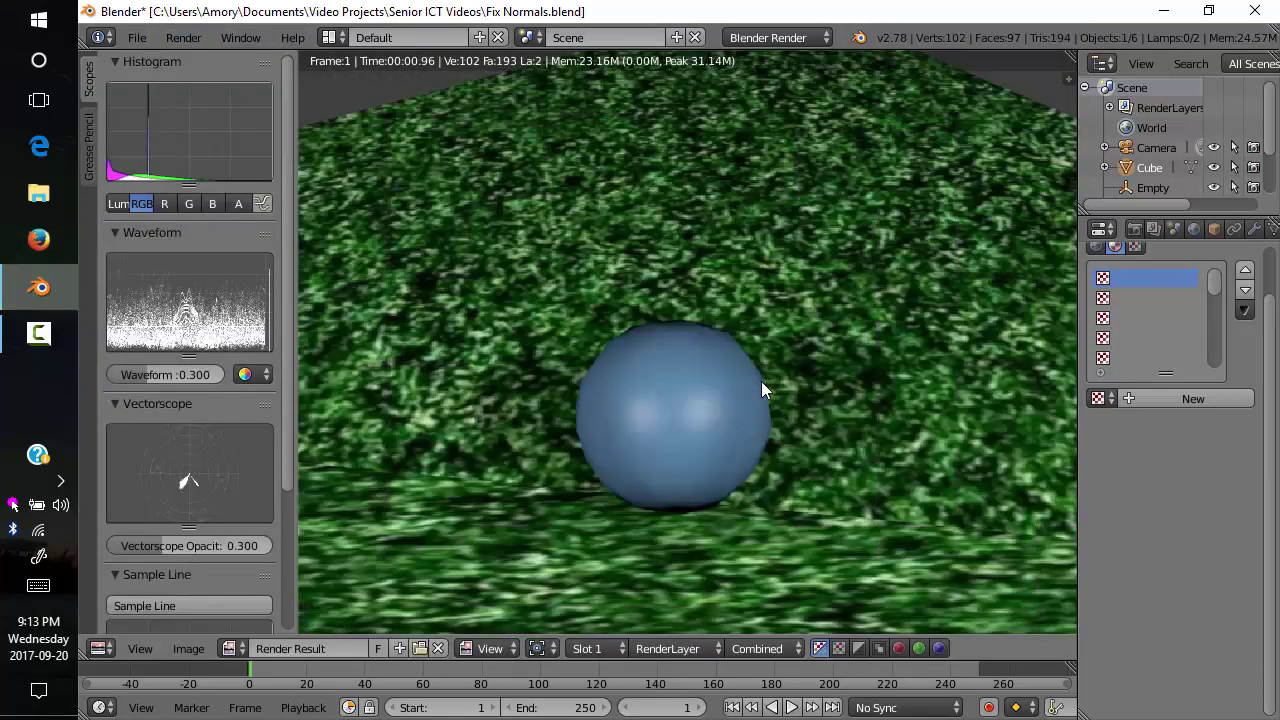
key("Escape")
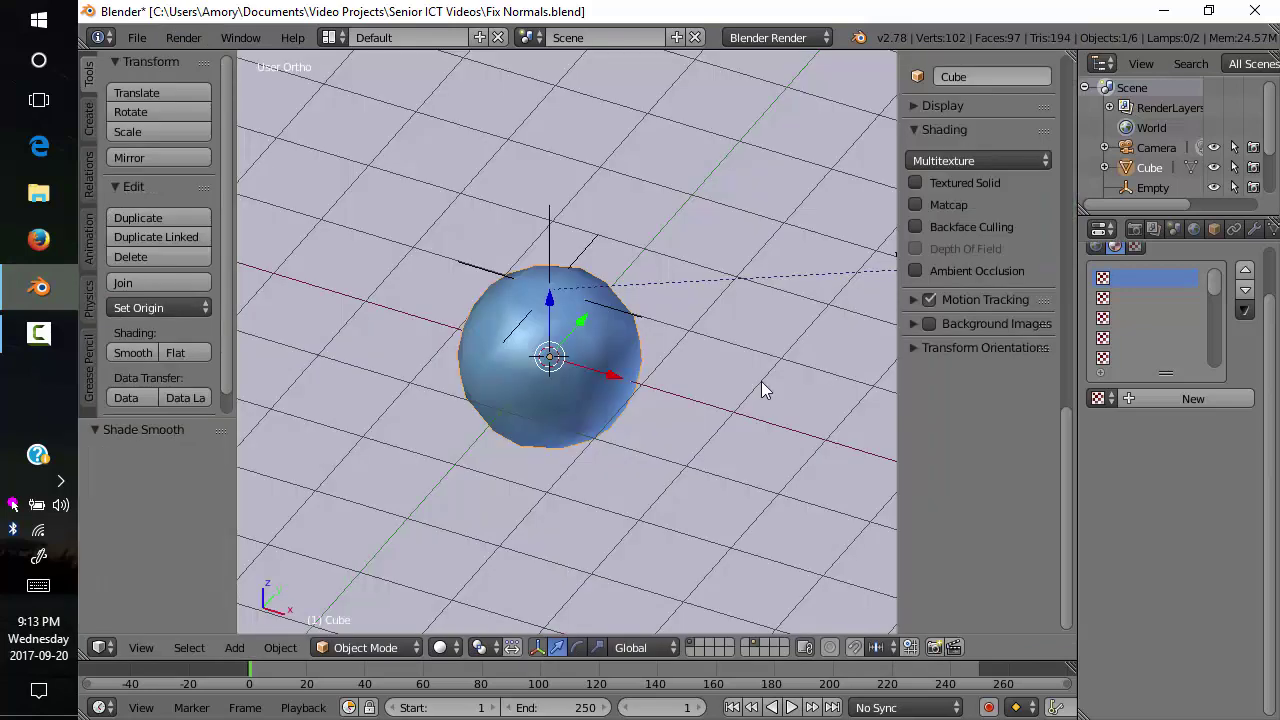
Open Fix Normals 2.blend from the recent files list
left_click(134, 37)
mouse_move(152, 108)
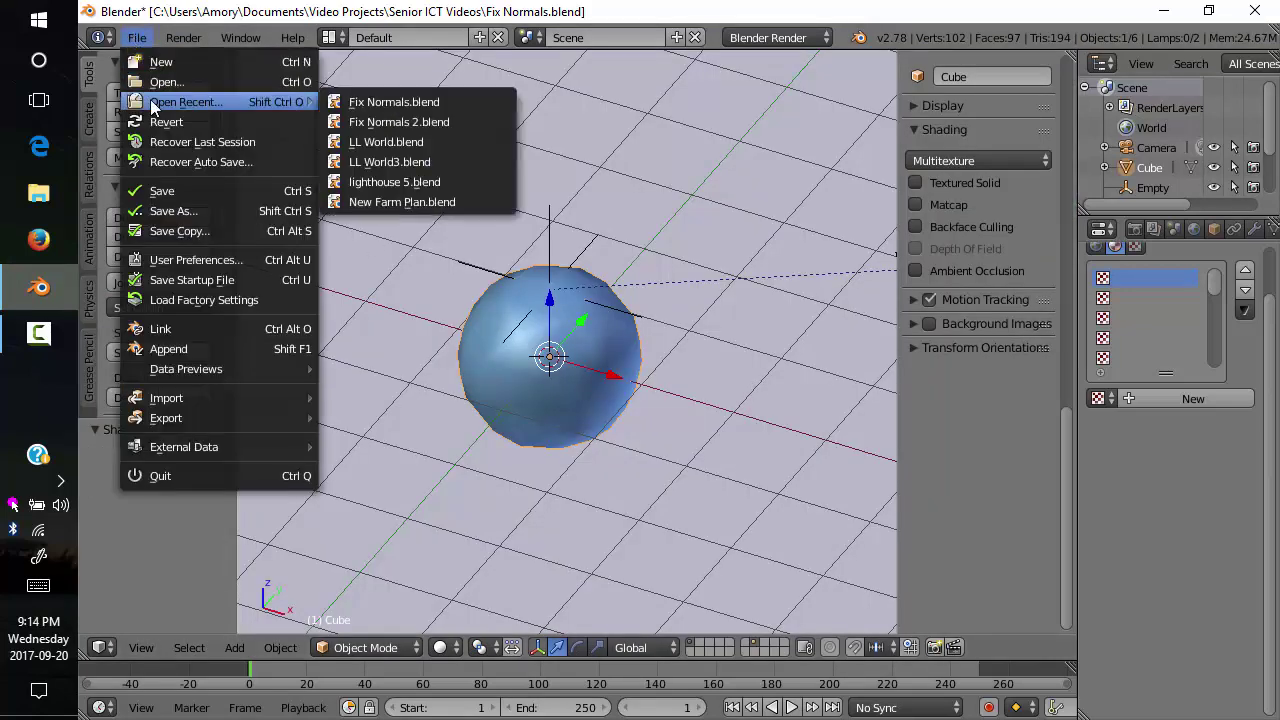
left_click(398, 121)
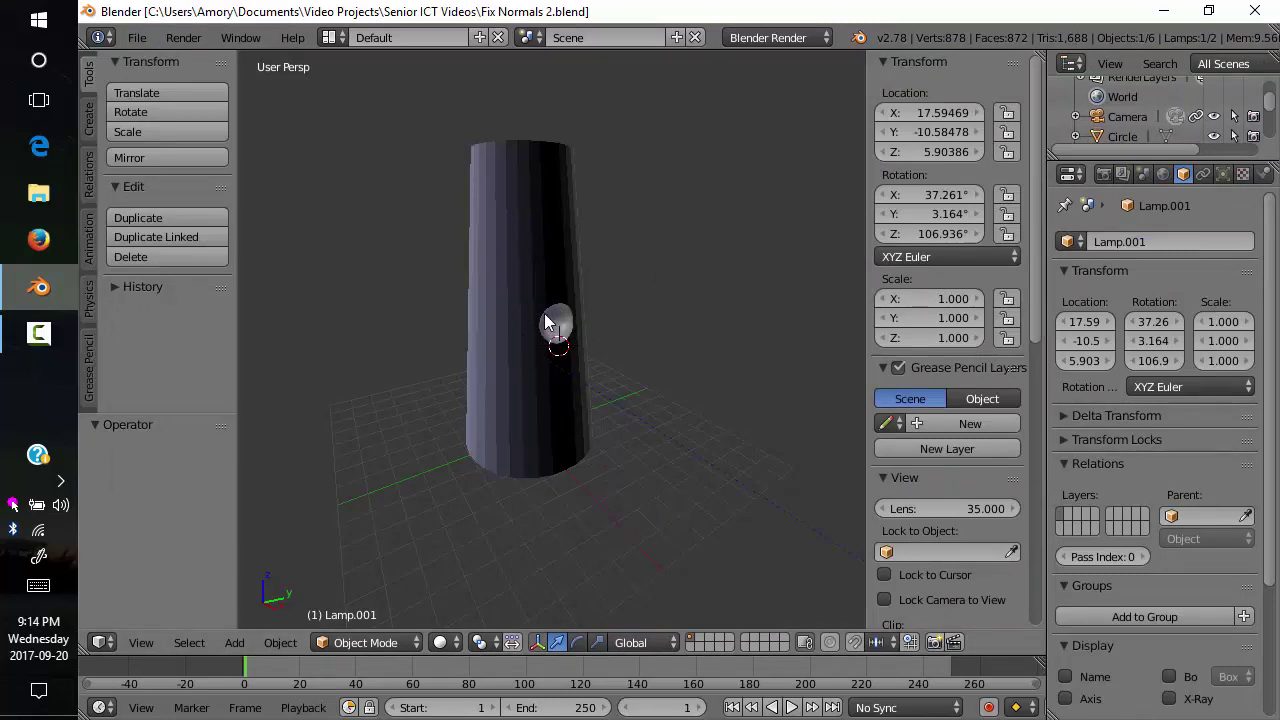
Render the cylinder scene as-is and close the render result
left_click(183, 38)
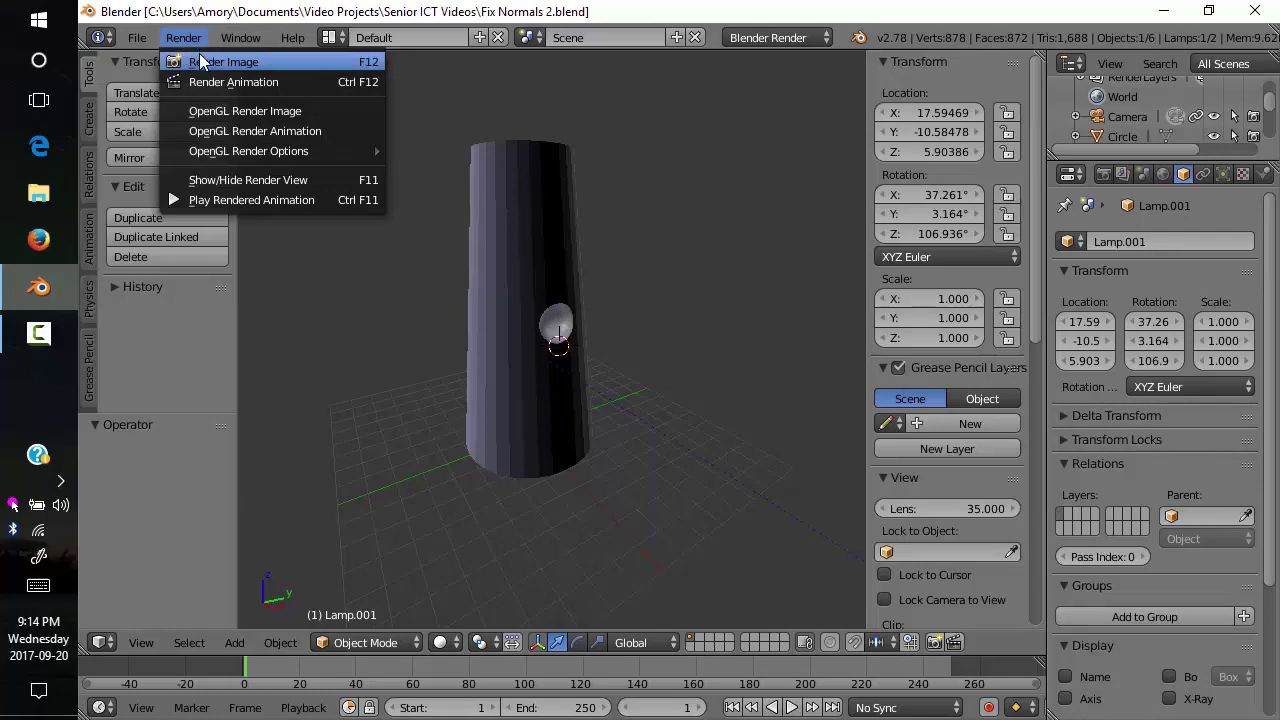
left_click(200, 58)
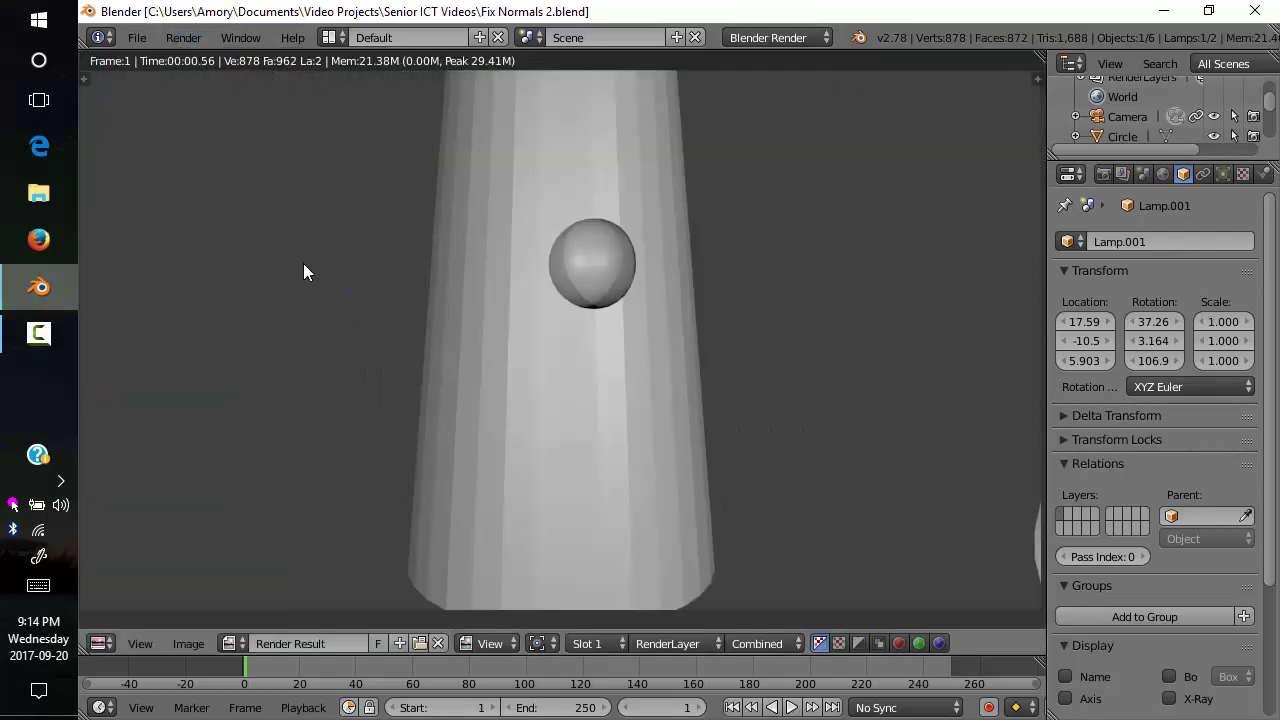
key("Escape")
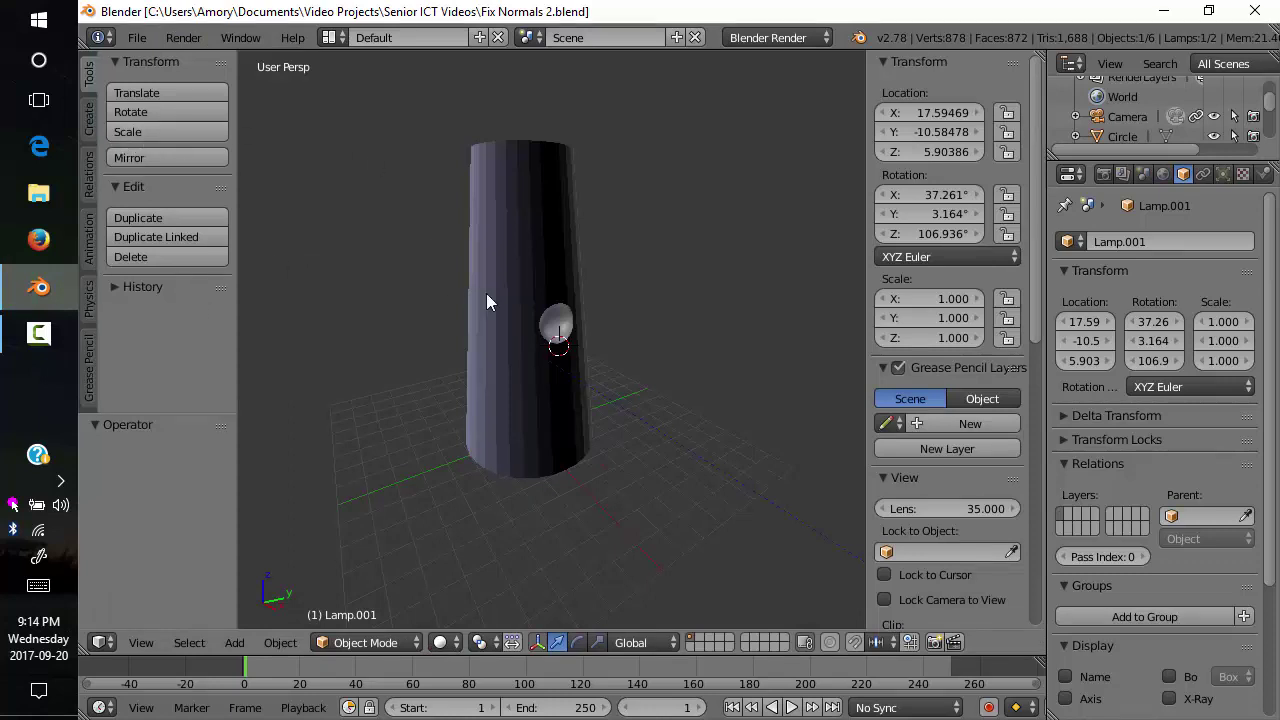
Select the cylinder Circle, apply Smooth shading, and render it again
right_click(522, 254)
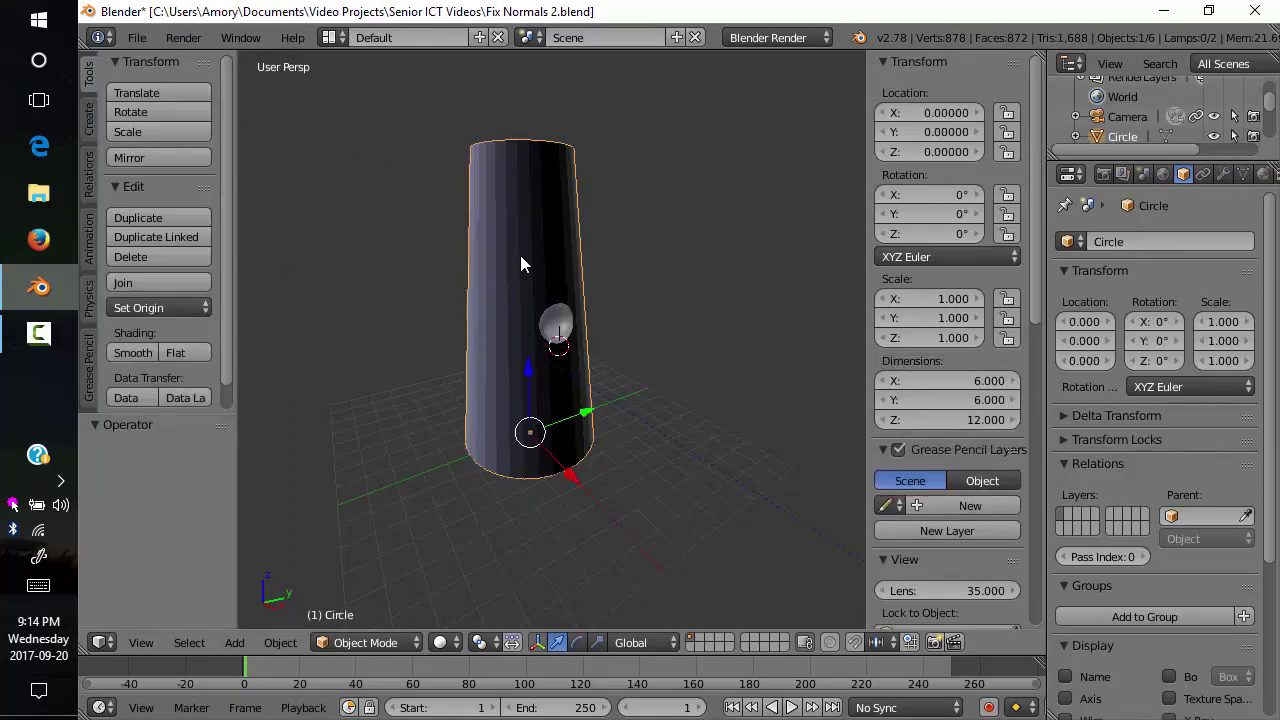
left_click(130, 354)
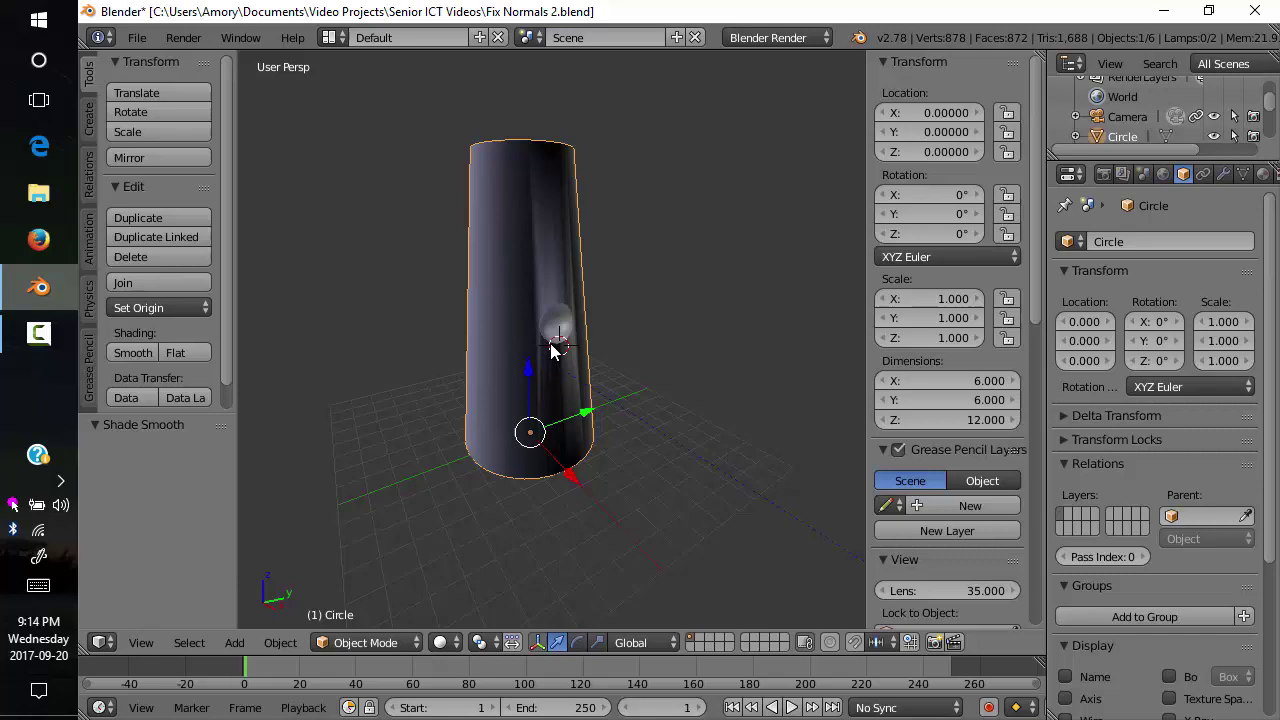
left_click(186, 43)
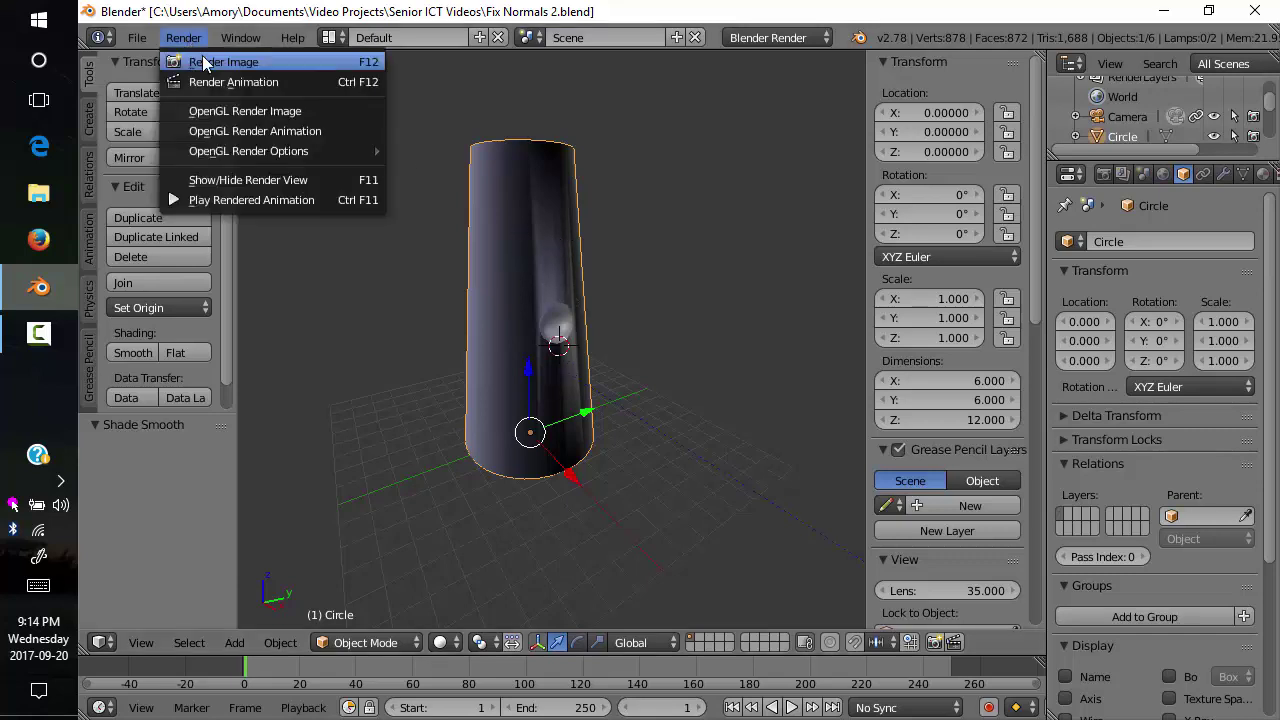
left_click(215, 62)
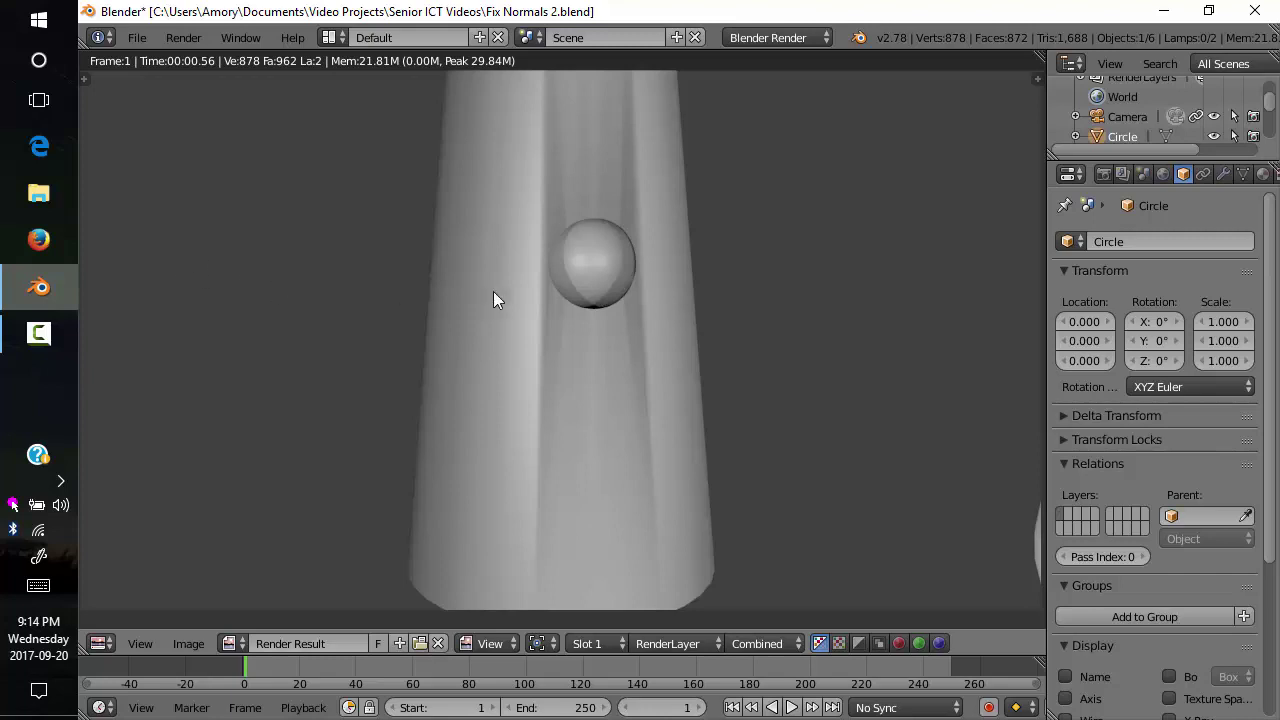
Close the render and expand the viewport display settings in the side panel
key("Escape")
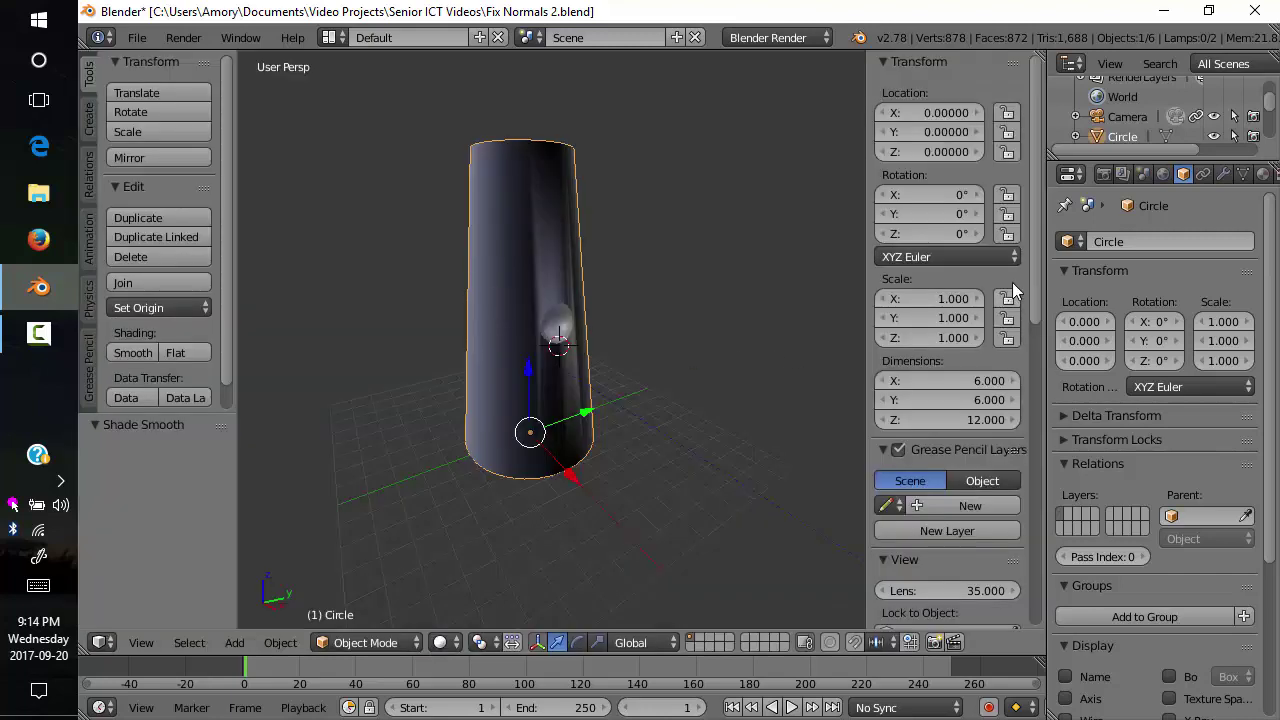
scroll(1026, 413, "down", 10)
scroll(1016, 520, "down", 3)
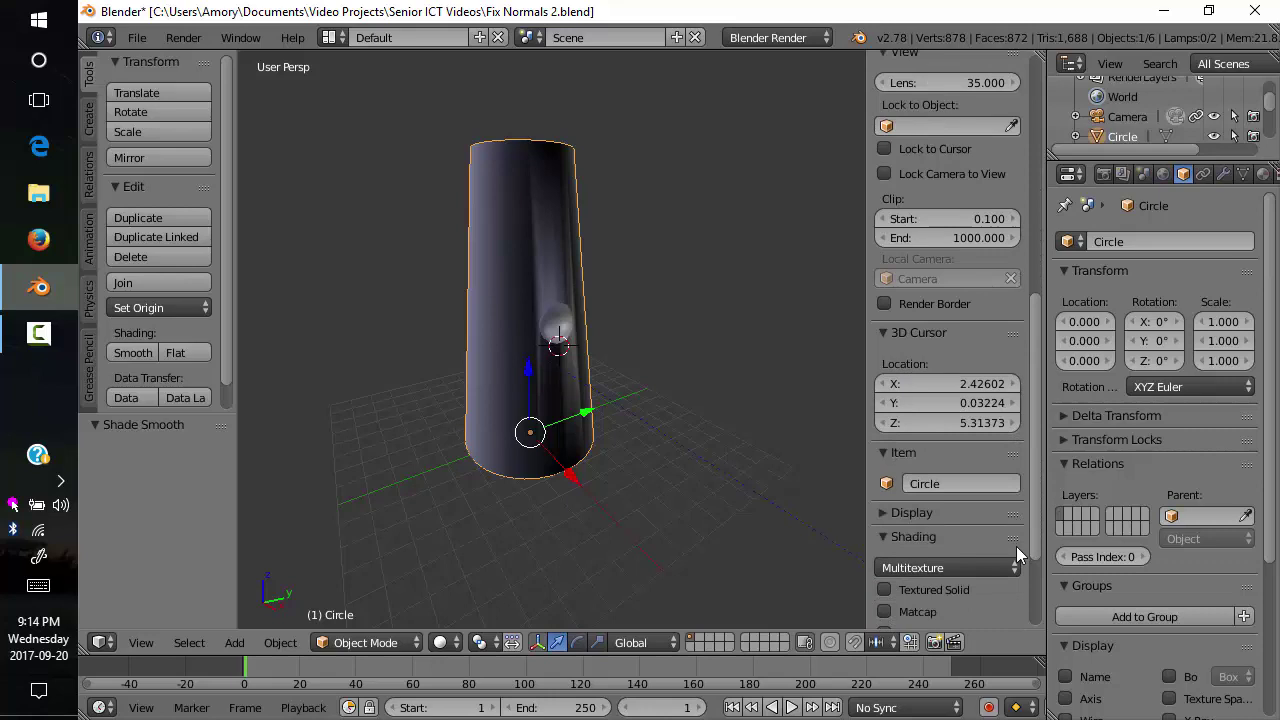
scroll(1027, 550, "down", 4)
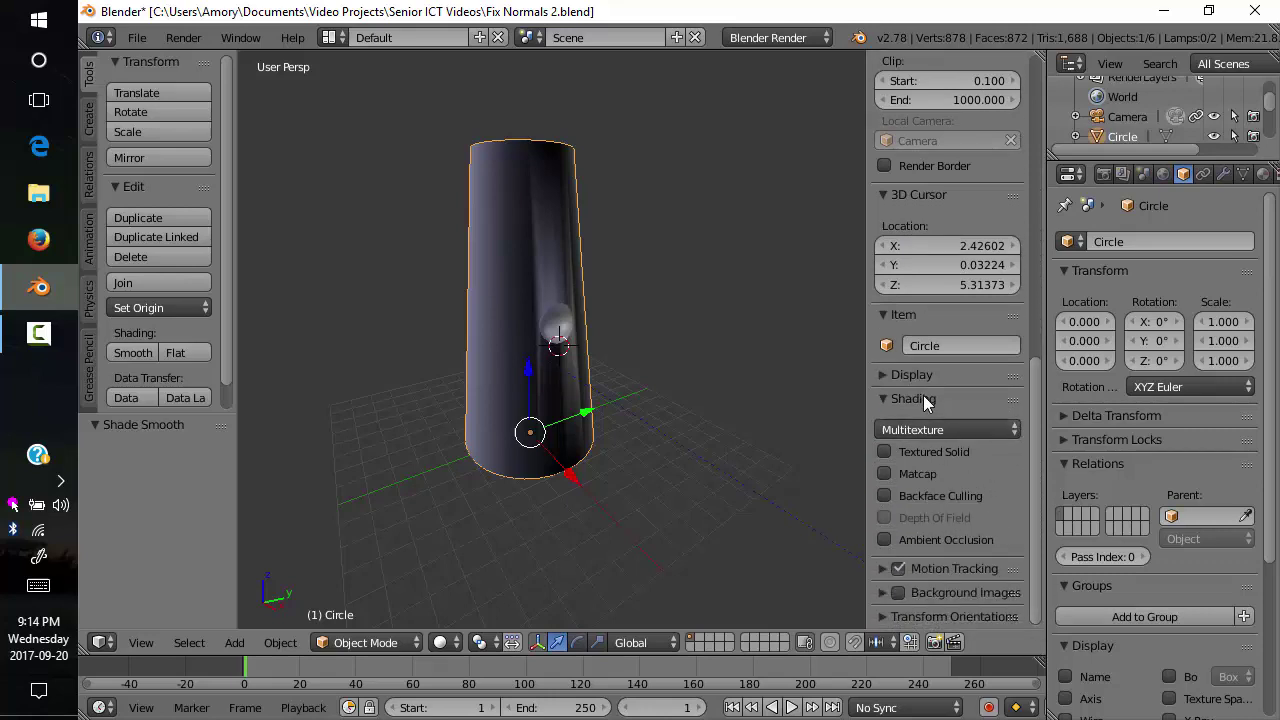
left_click(883, 375)
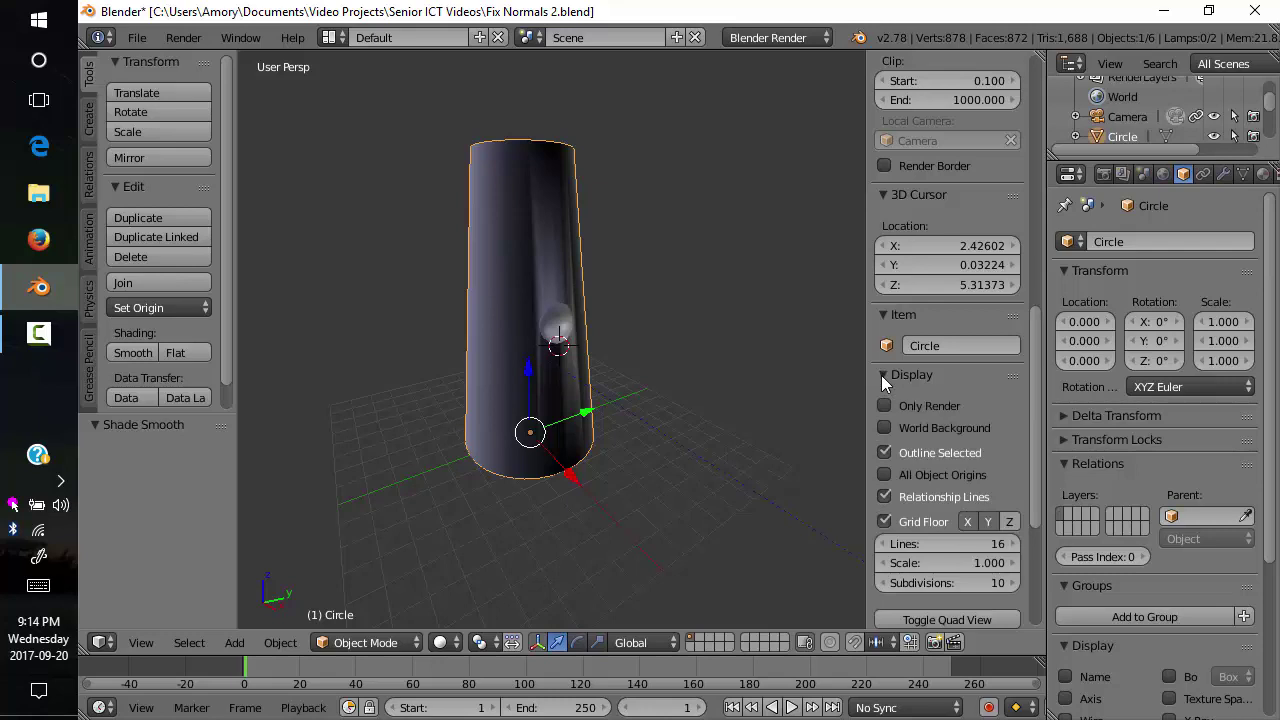
mouse_move(1036, 432)
left_mouse_down()
mouse_move(1035, 523)
mouse_move(1038, 501)
left_mouse_up()
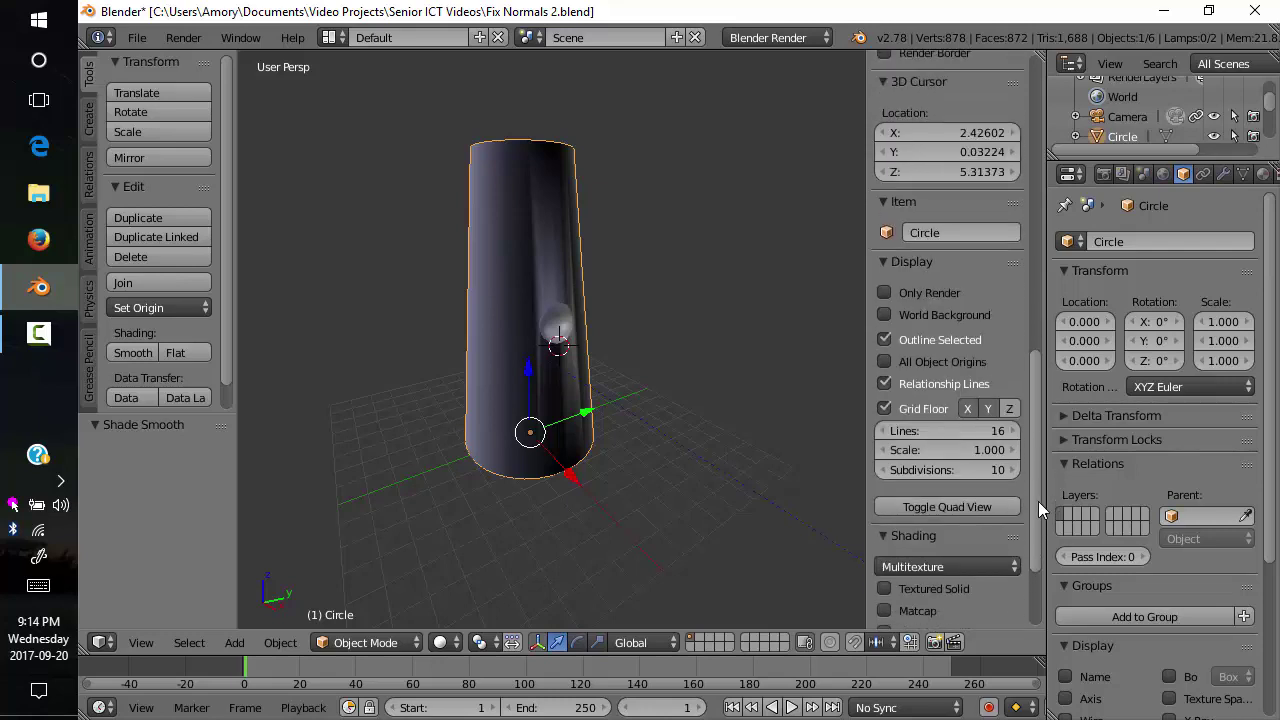
In Edit Mode on the cylinder, show face normals at a display length of 1
key("Tab")
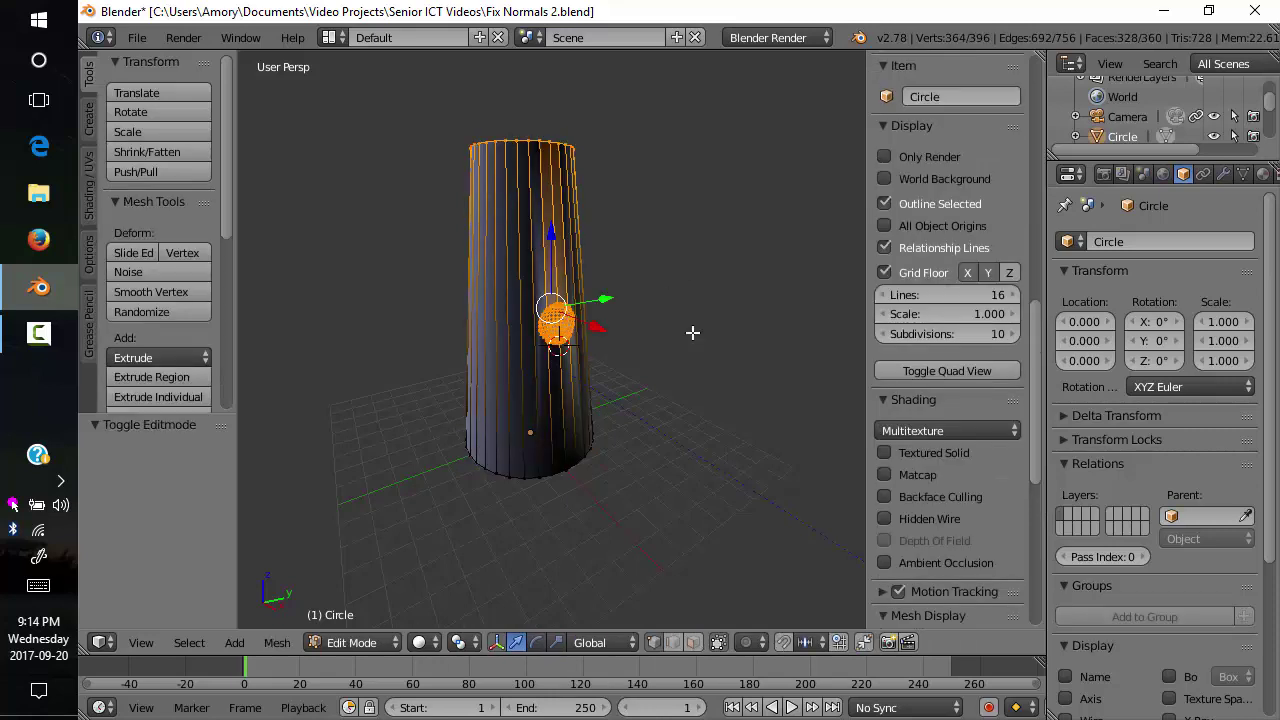
left_click_drag(1032, 447, 1030, 585)
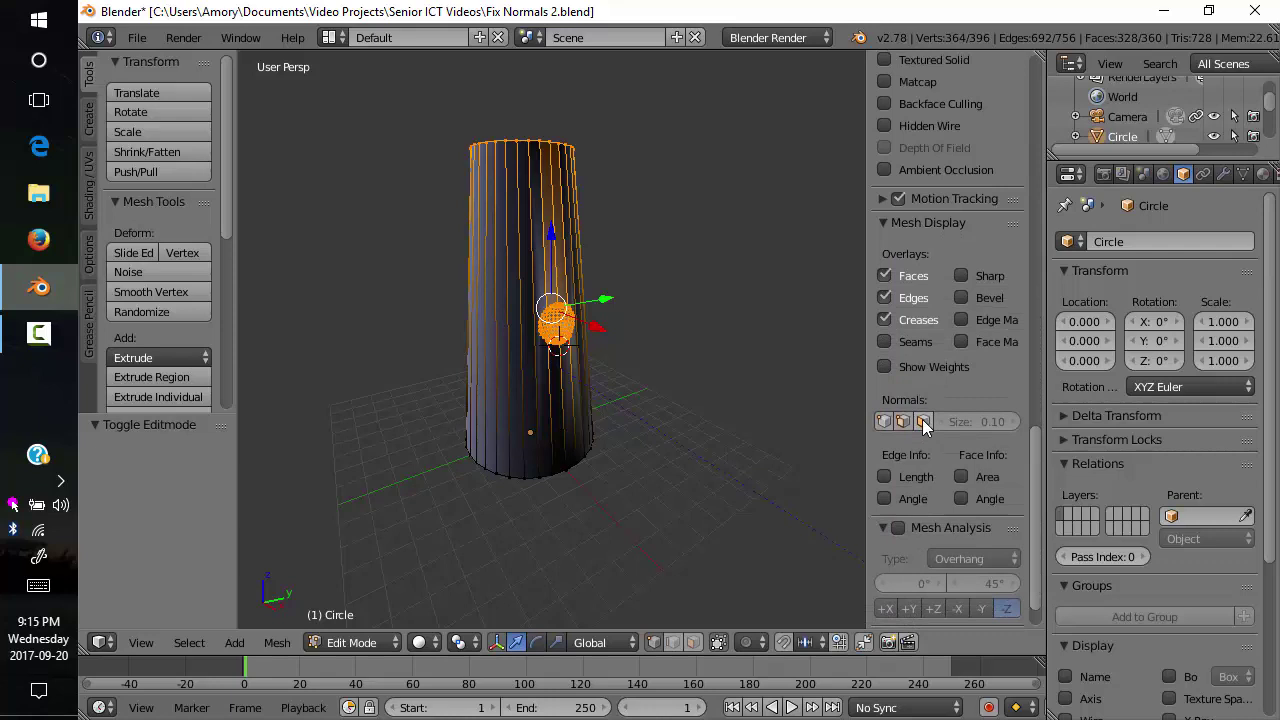
left_click(923, 422)
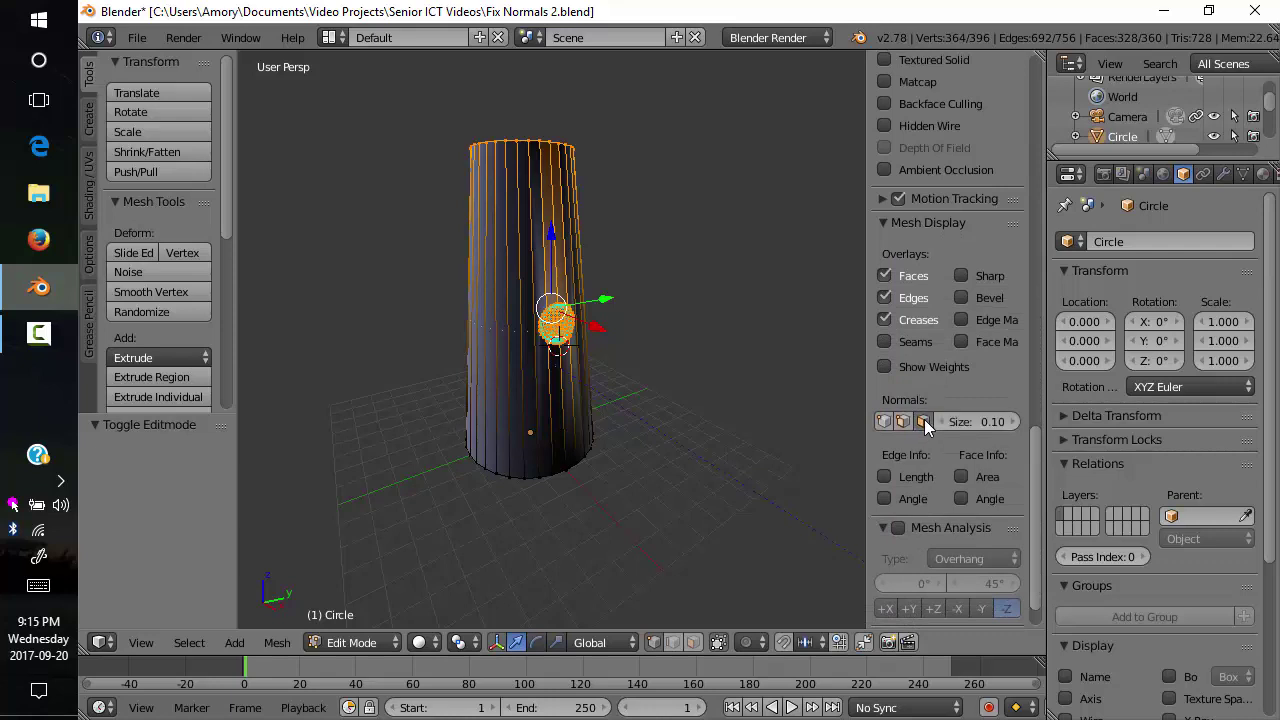
left_click(992, 422)
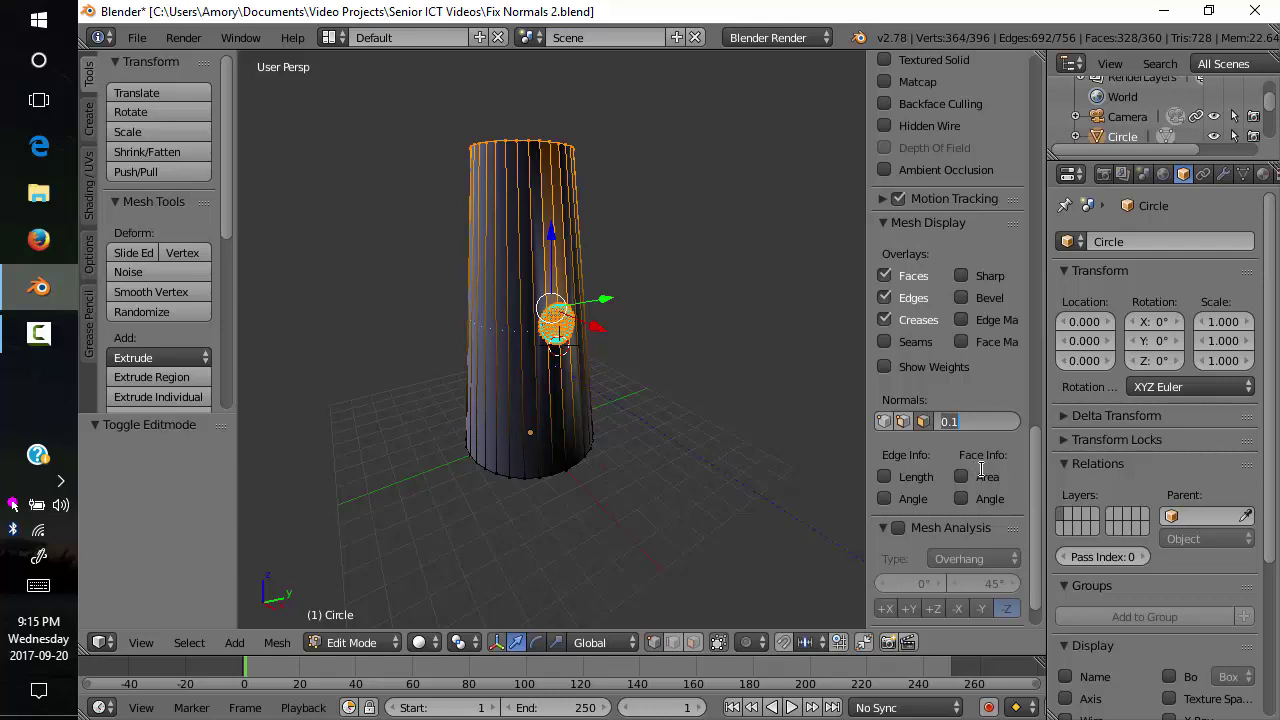
type("1")
key("Return")
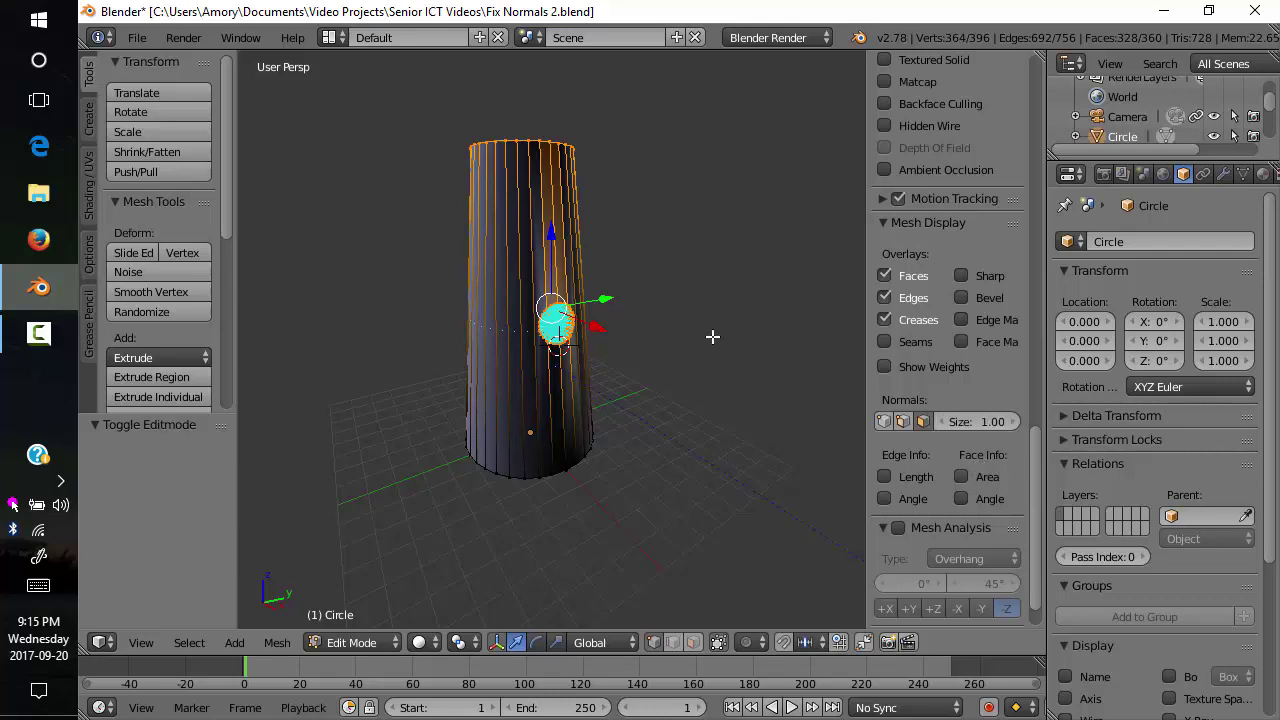
Select the whole cylinder mesh and recalculate its normals to face outward
key("a")
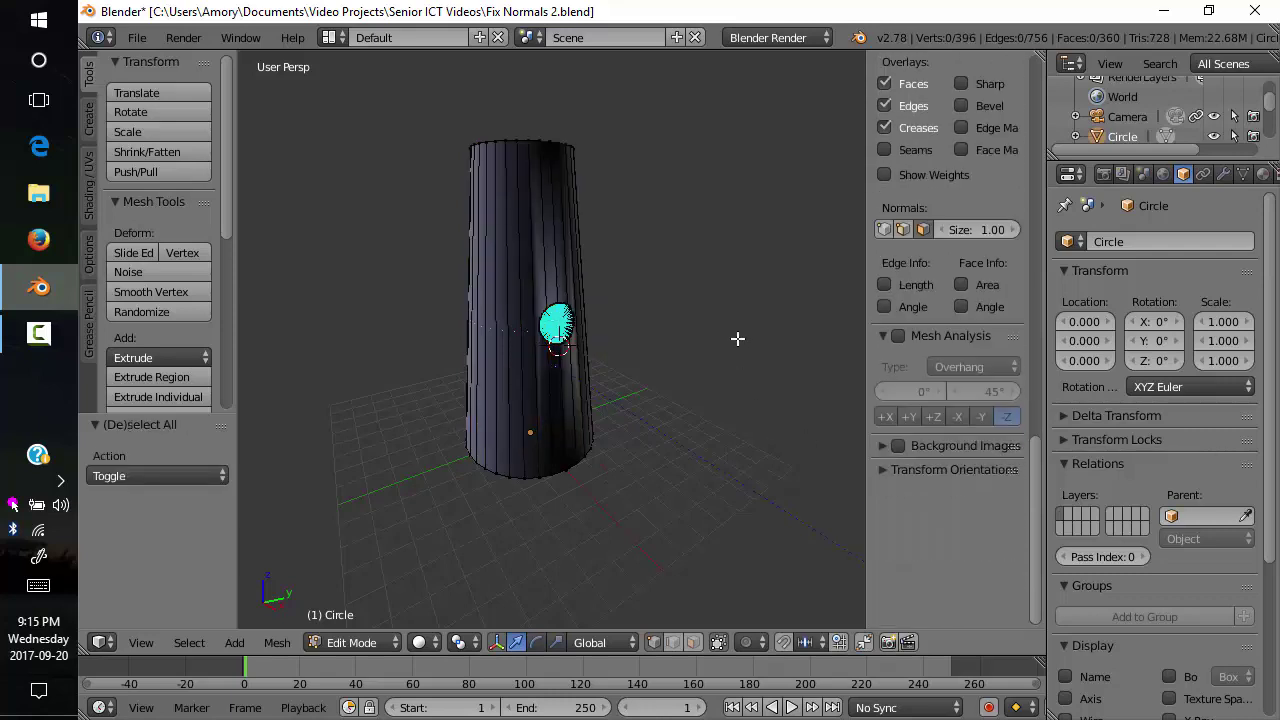
key("a")
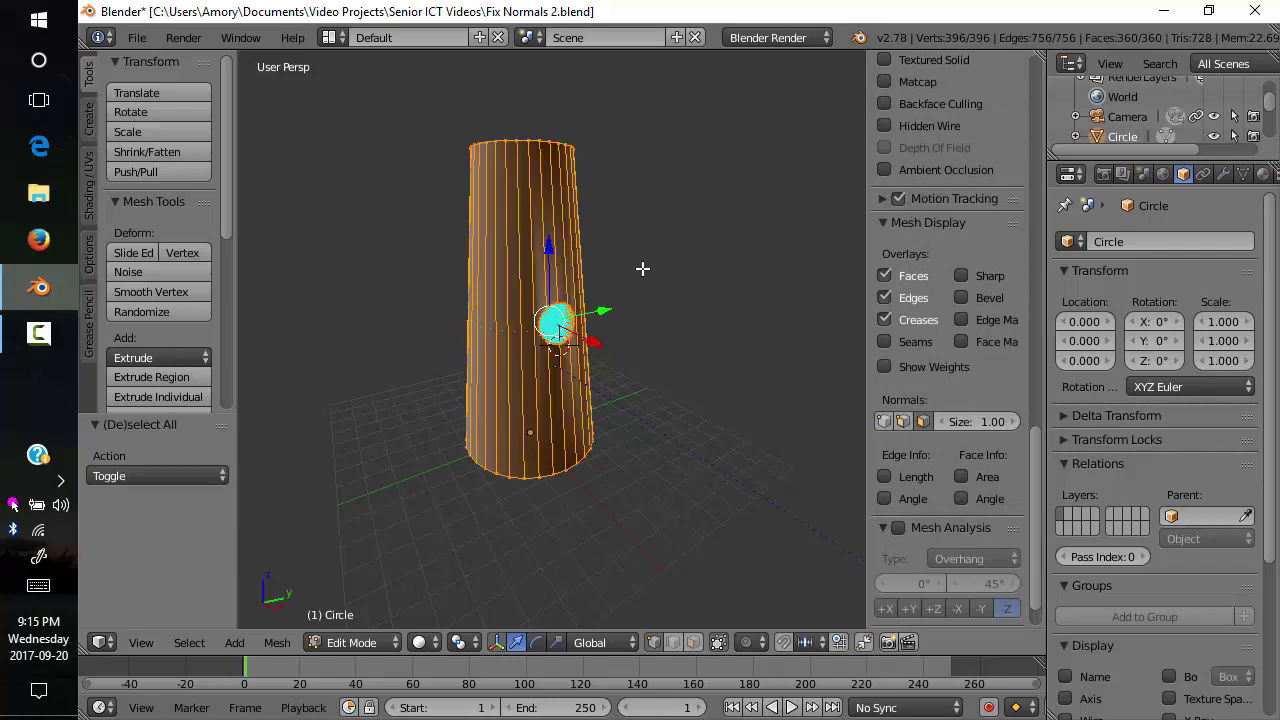
mouse_move(643, 265)
middle_mouse_down()
mouse_move(640, 331)
mouse_move(656, 382)
mouse_move(706, 431)
mouse_move(640, 331)
mouse_move(666, 343)
mouse_move(656, 279)
mouse_move(674, 291)
mouse_move(691, 346)
mouse_move(594, 269)
mouse_move(640, 267)
middle_mouse_up()
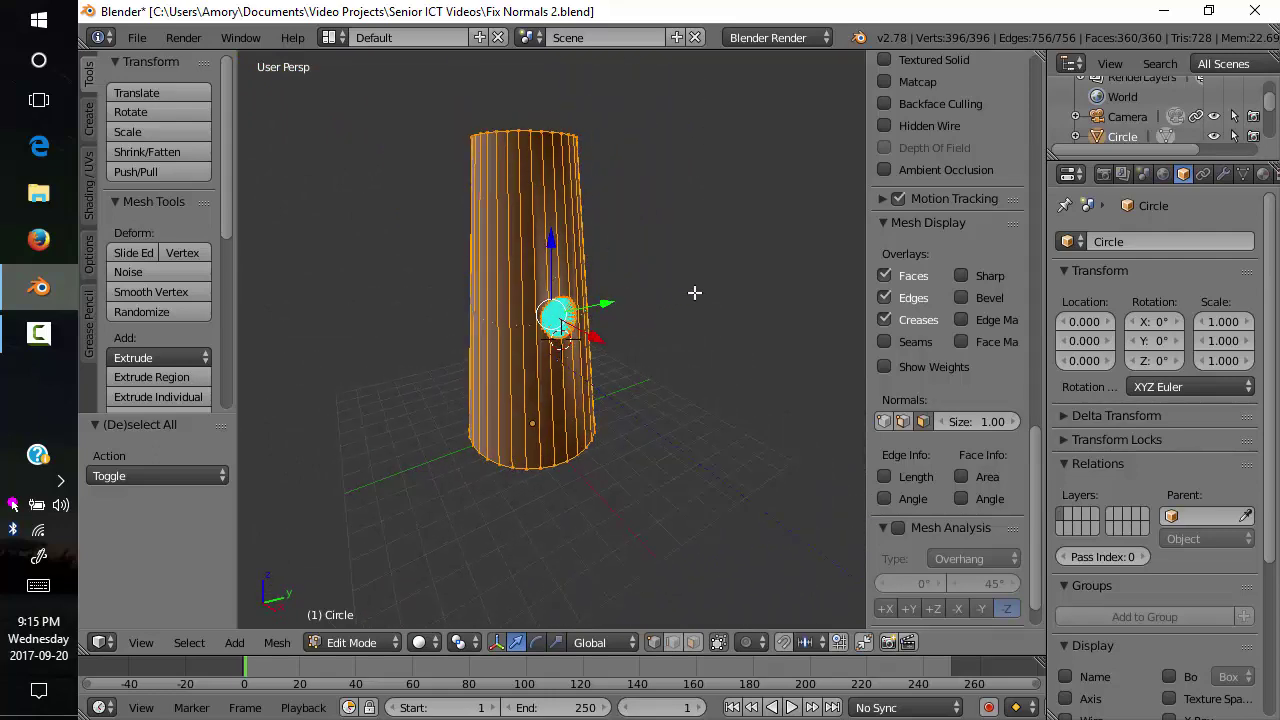
key("ctrl+n")
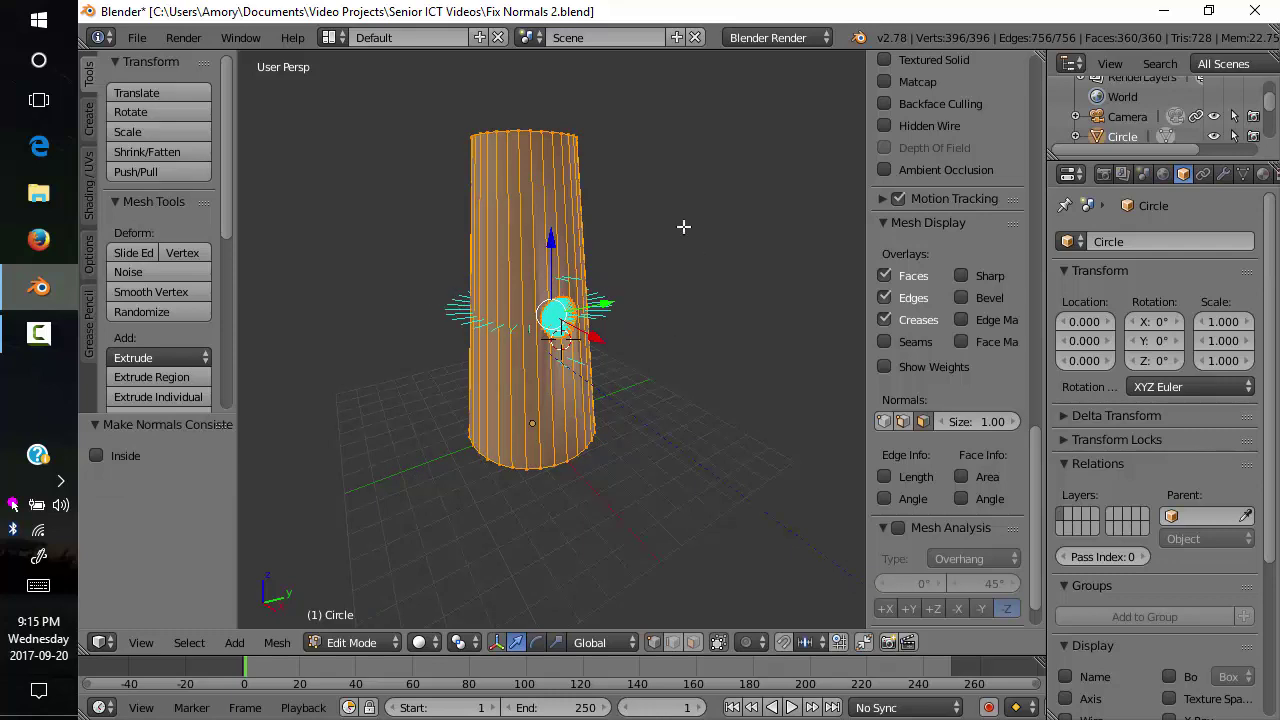
Render a test image of the scene and return to the edit-mode viewport
left_click(181, 38)
left_click(212, 64)
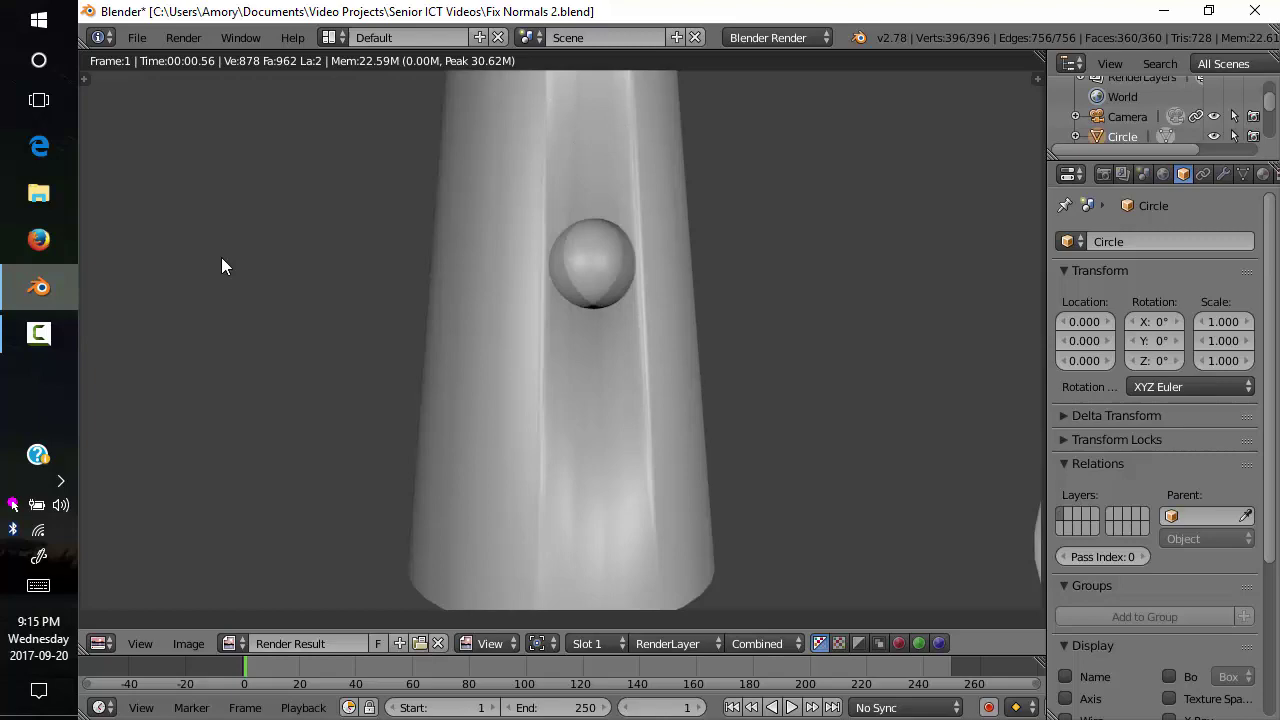
key("Escape")
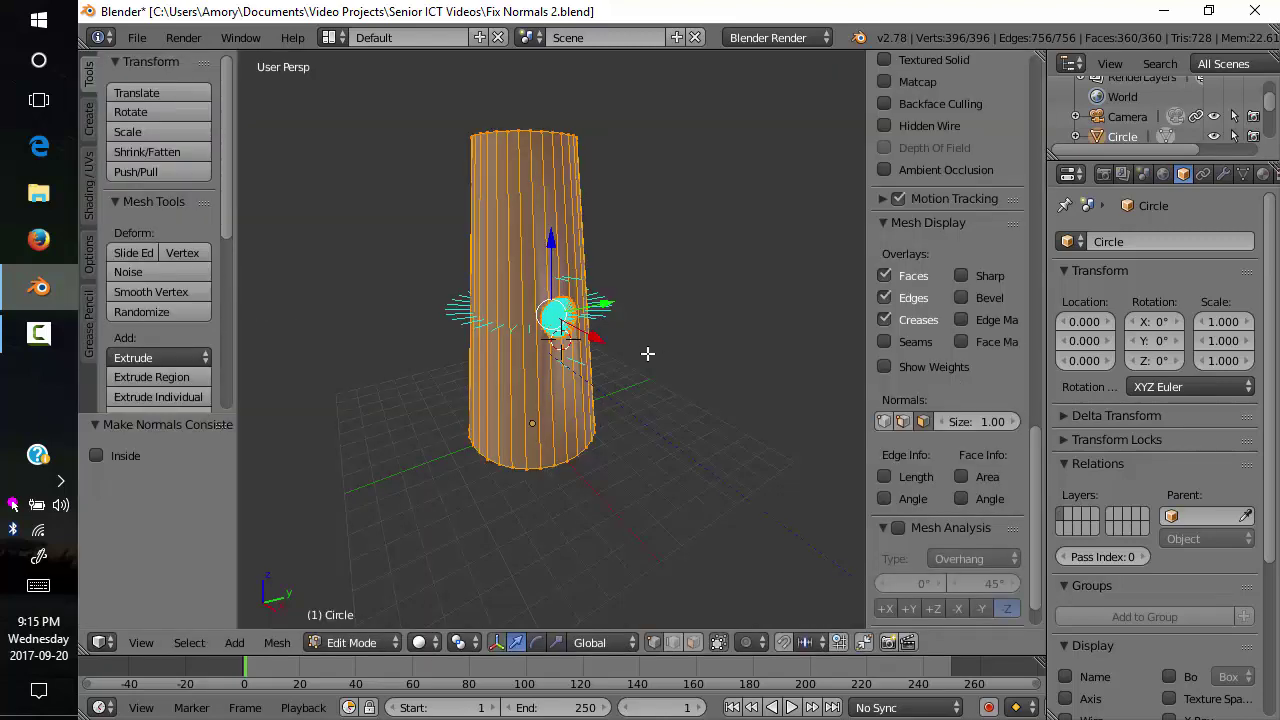
scroll(627, 332, "up", 4)
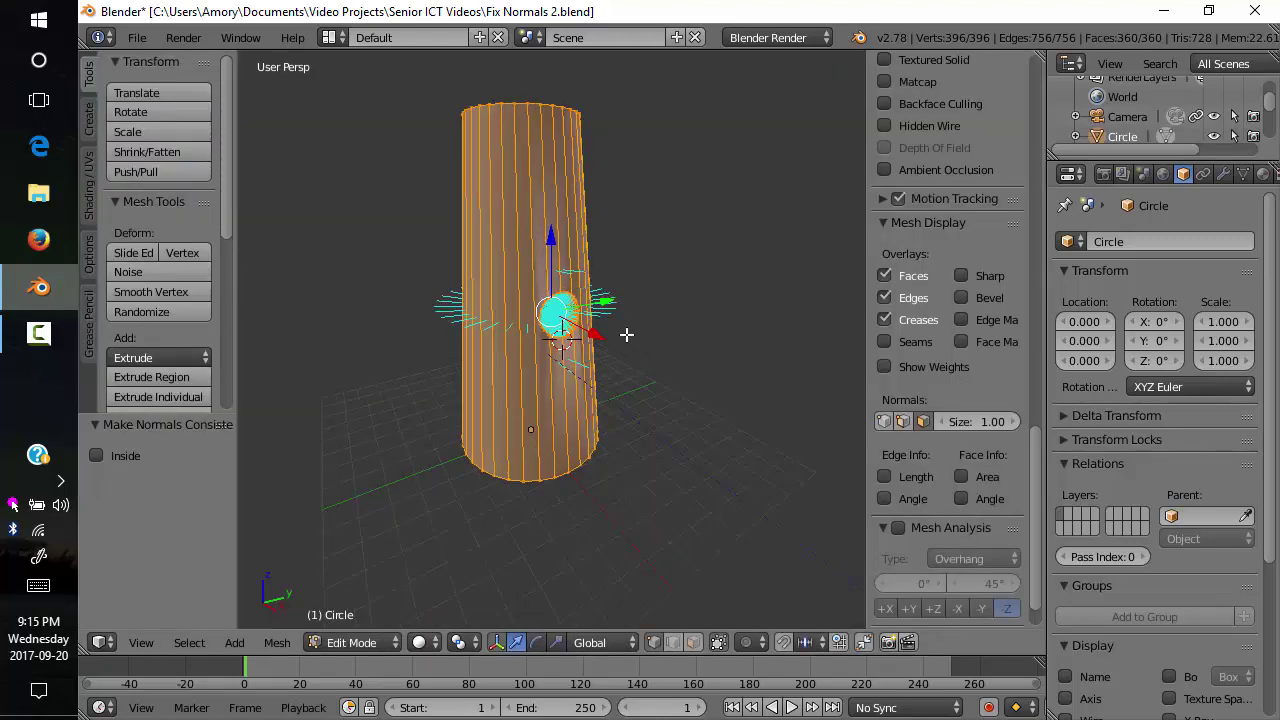
scroll(627, 331, "up", 3)
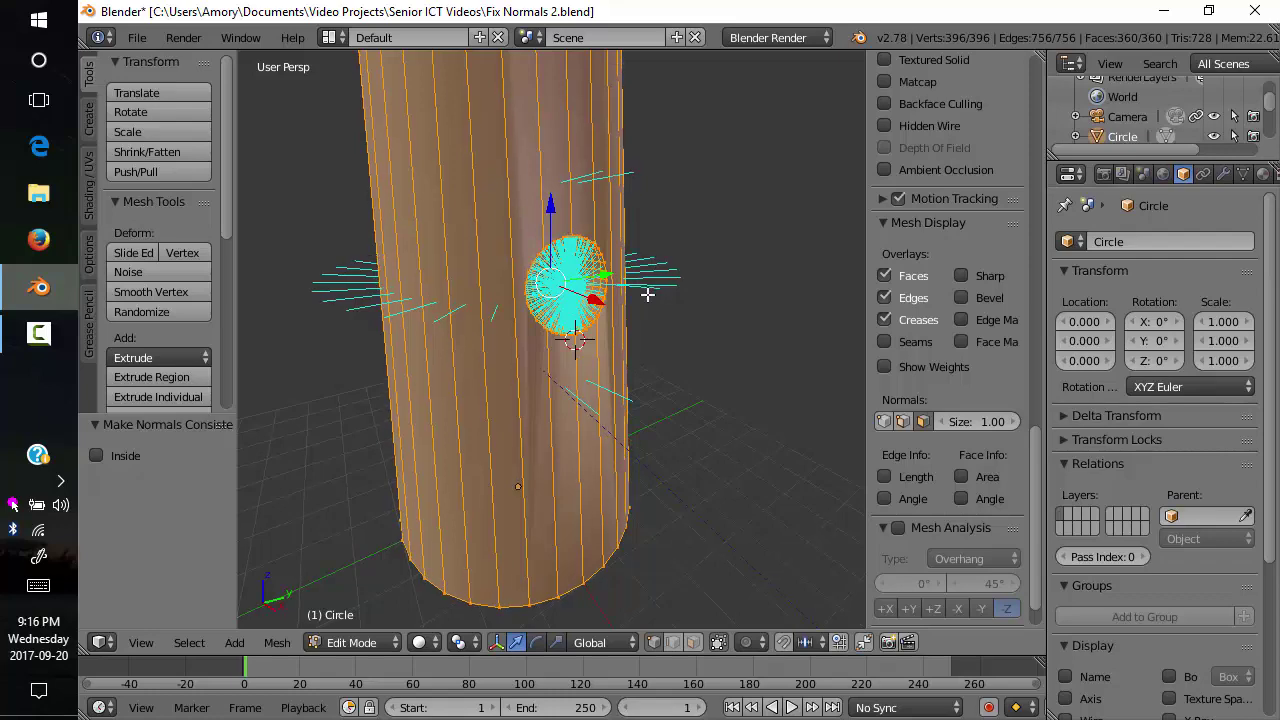
middle_click_drag(645, 290, 648, 276)
scroll(648, 276, "down", 3)
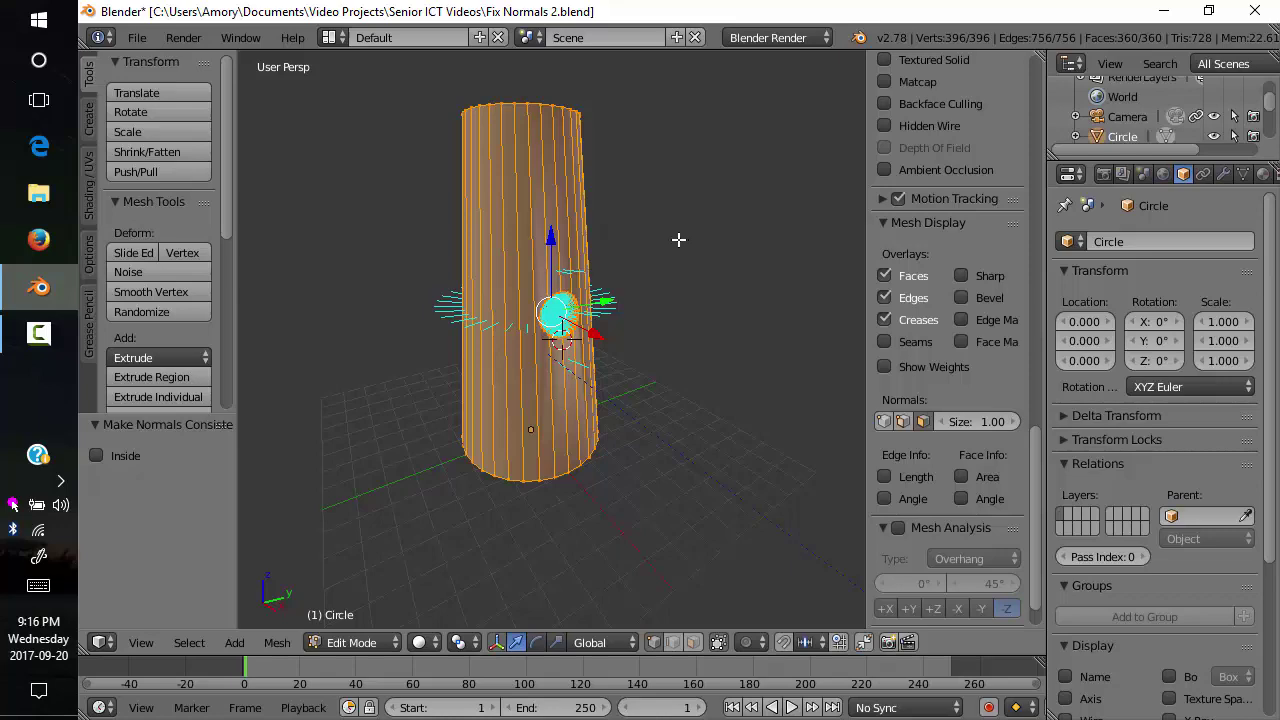
mouse_move(700, 212)
middle_mouse_down()
mouse_move(697, 264)
mouse_move(700, 219)
middle_mouse_up()
middle_click_drag(697, 140, 697, 340)
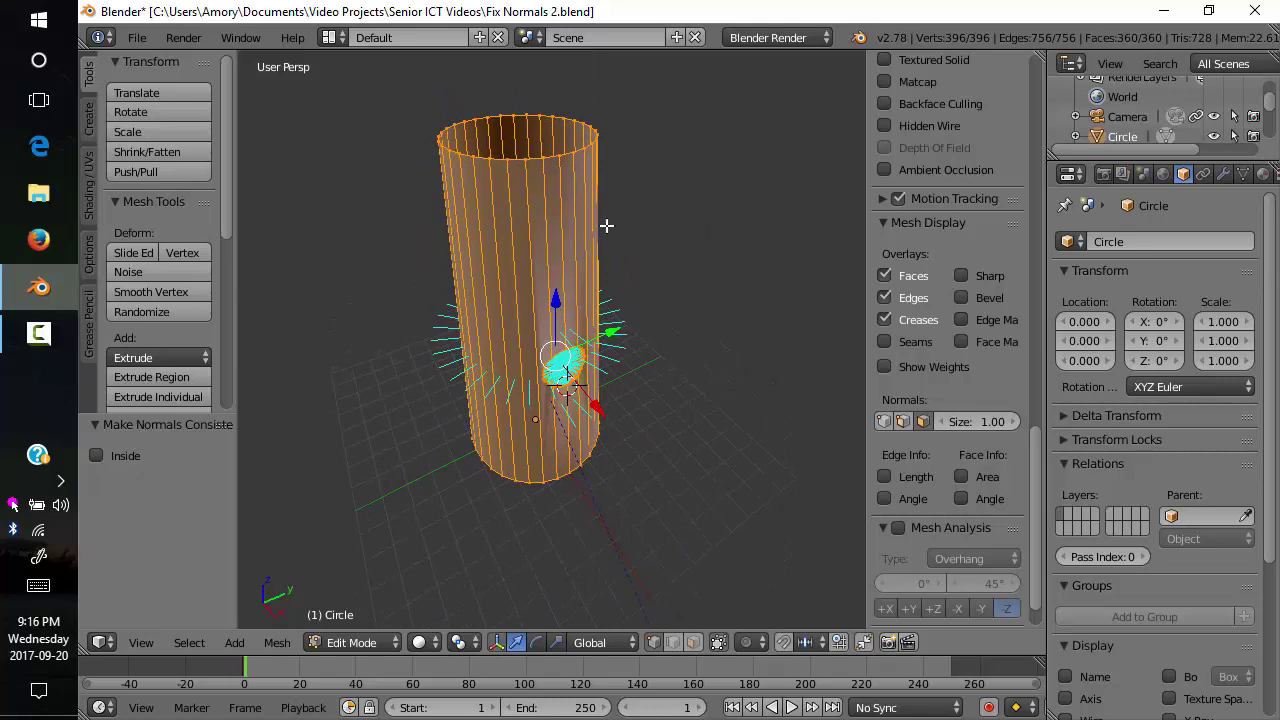
Circle-select the 34 spherical cavity faces, adding the missed dark strip face
key("a")
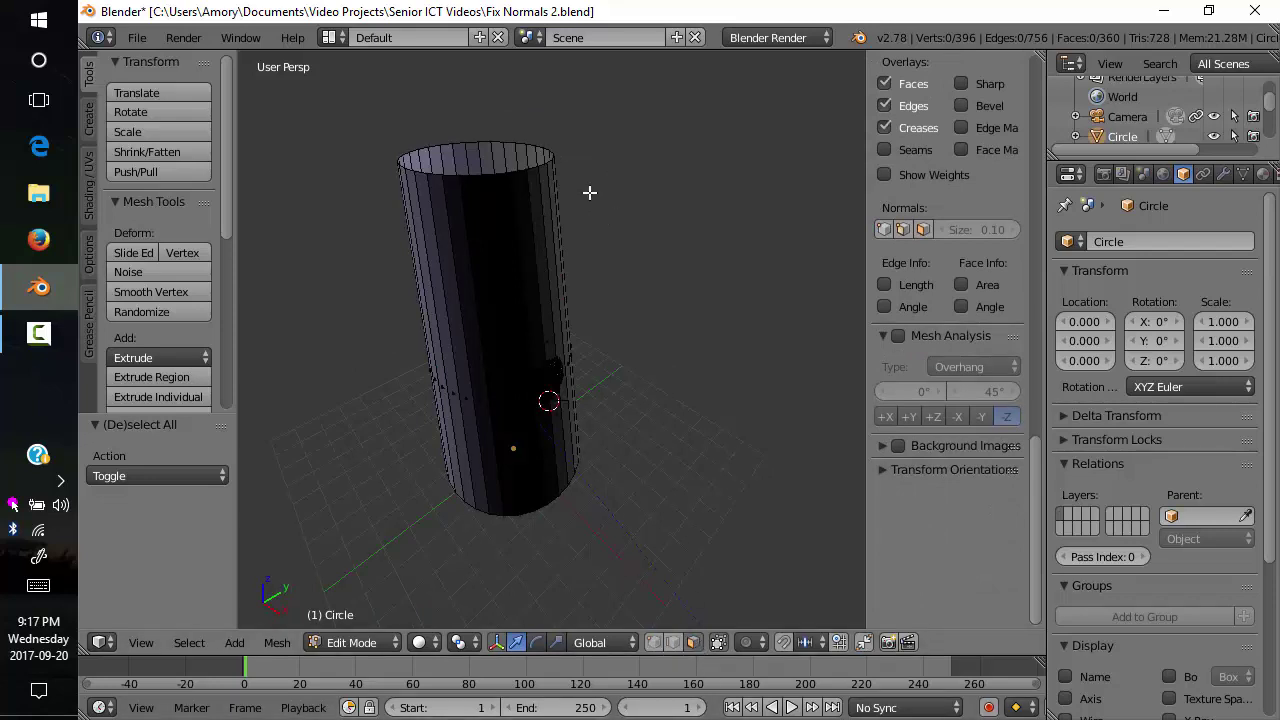
key("c")
mouse_move(537, 149)
left_mouse_down()
mouse_move(453, 140)
mouse_move(403, 158)
mouse_move(414, 176)
mouse_move(545, 174)
mouse_move(585, 485)
left_mouse_up()
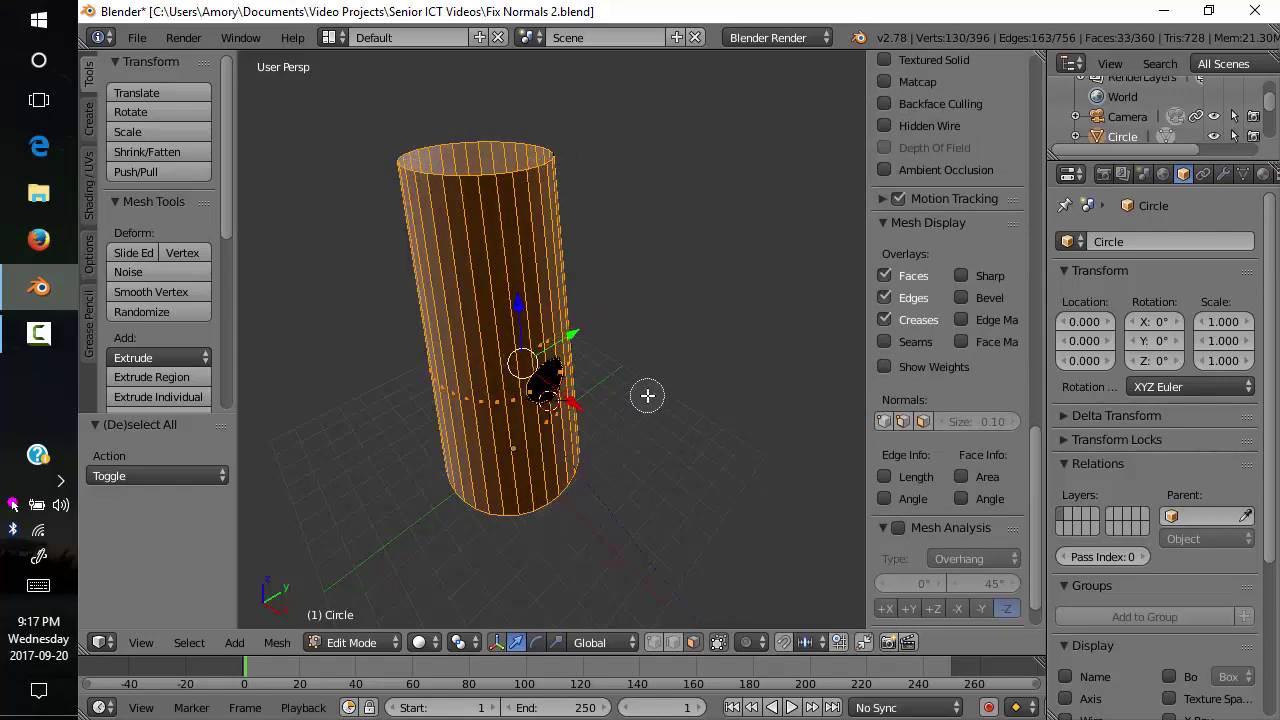
key("Escape")
mouse_move(651, 294)
middle_mouse_down()
mouse_move(643, 334)
mouse_move(571, 360)
mouse_move(523, 294)
middle_mouse_up()
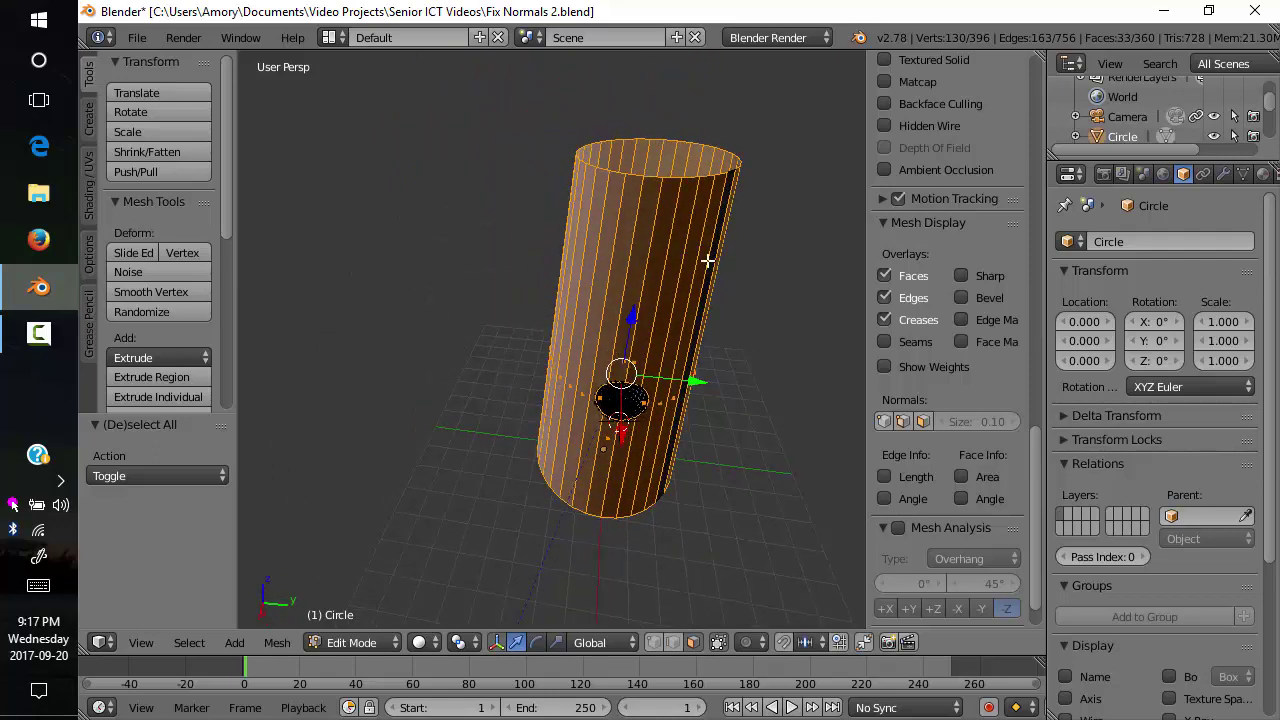
key("c")
left_click_drag(723, 251, 729, 217)
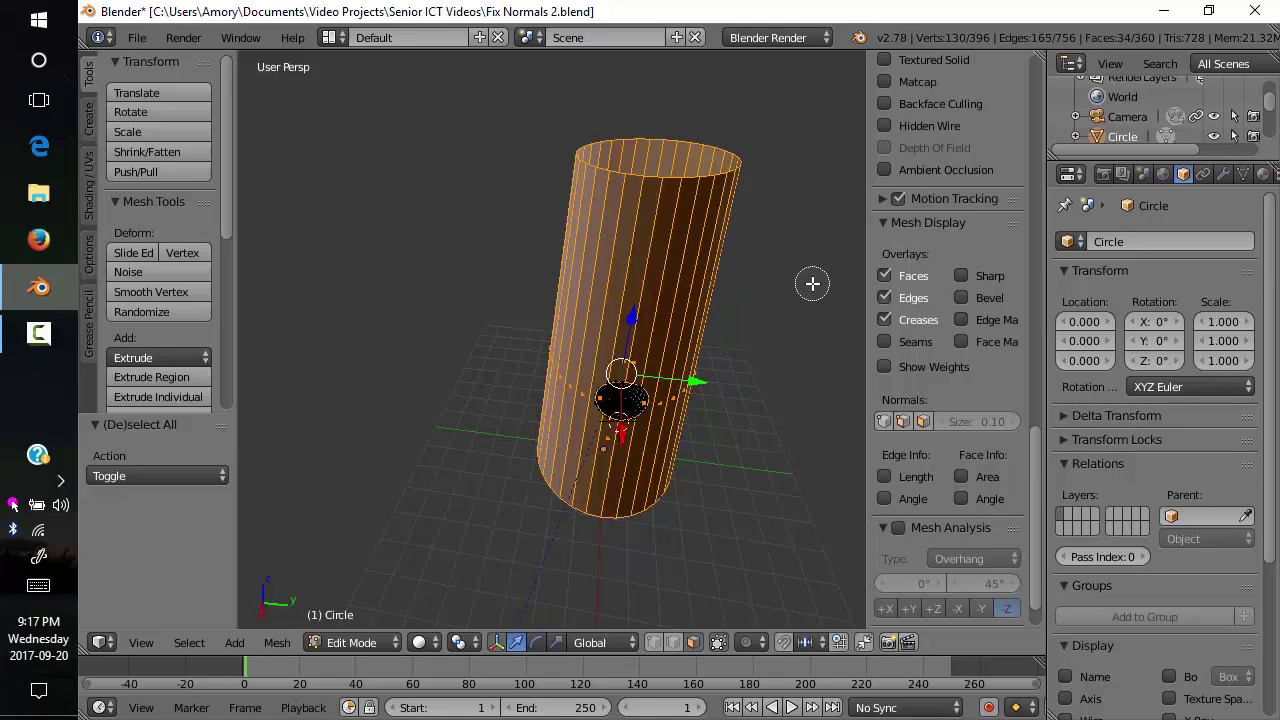
Separate the selected cavity faces into a new object and return to Object Mode
right_click(789, 289)
key("p")
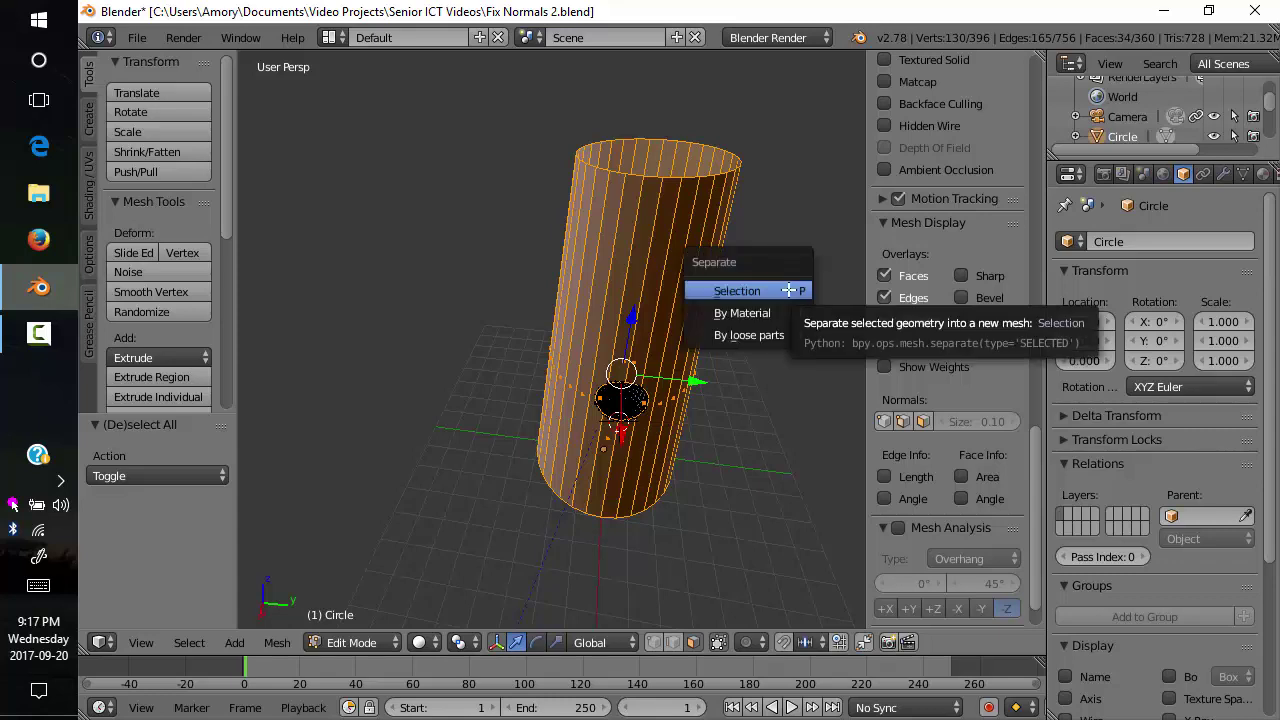
left_click(789, 290)
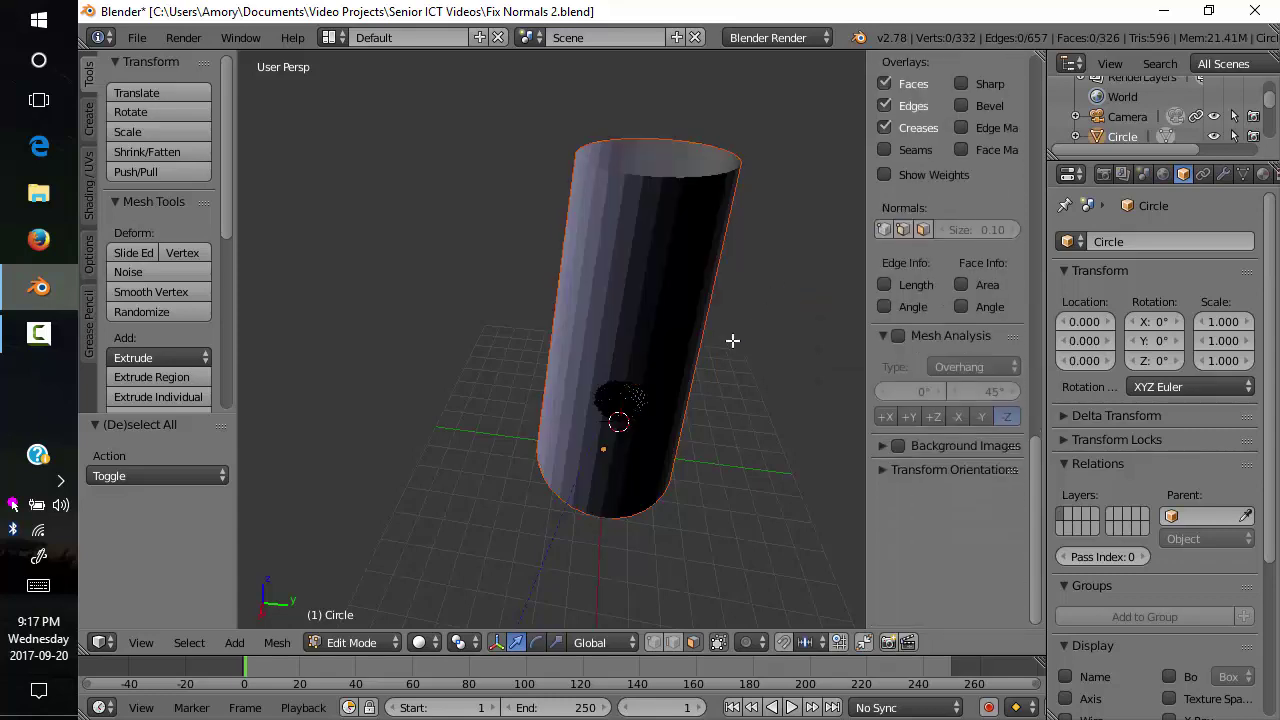
key("Tab")
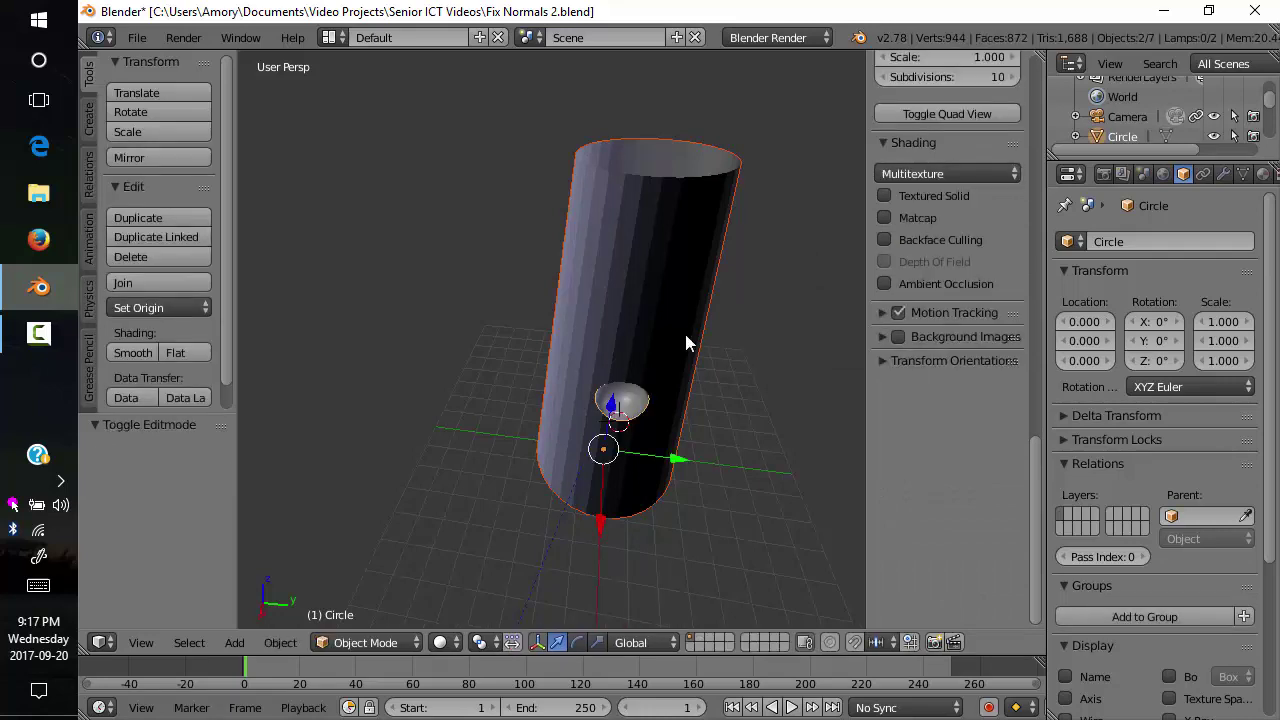
Select the cylinder, then the Circle.001 cavity piece, to confirm they are separate
right_click(650, 258)
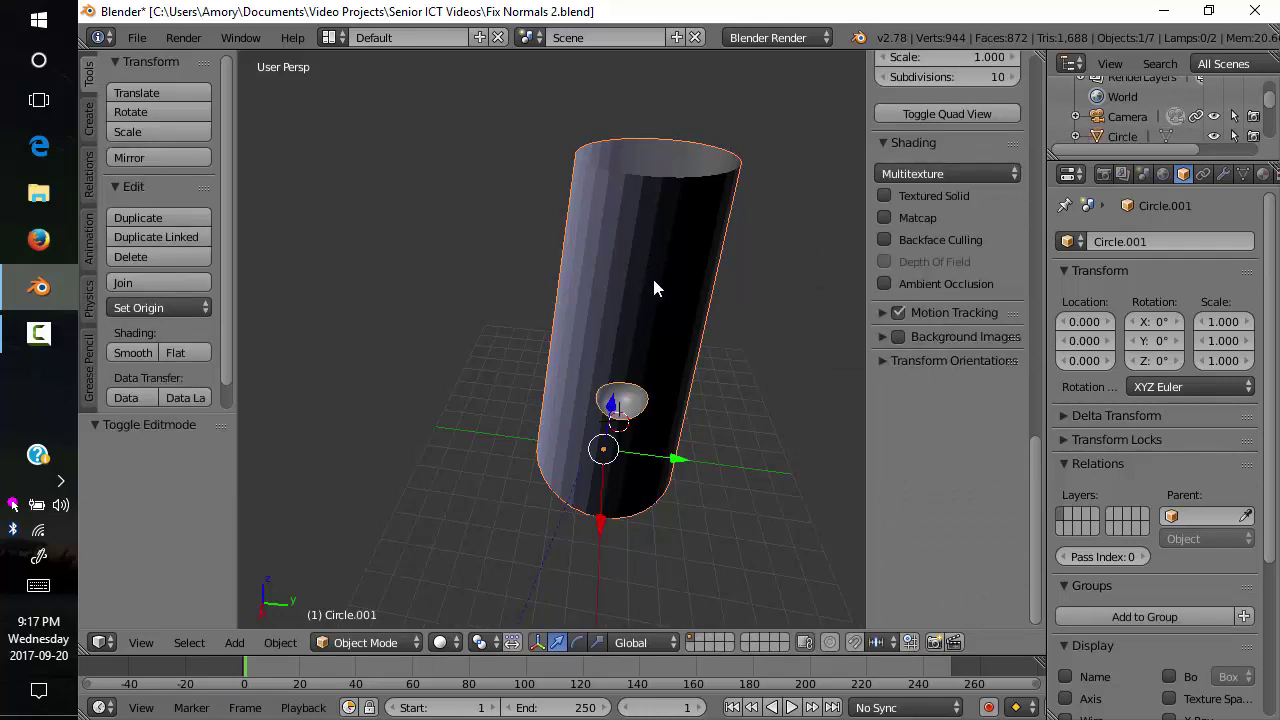
right_click(630, 403)
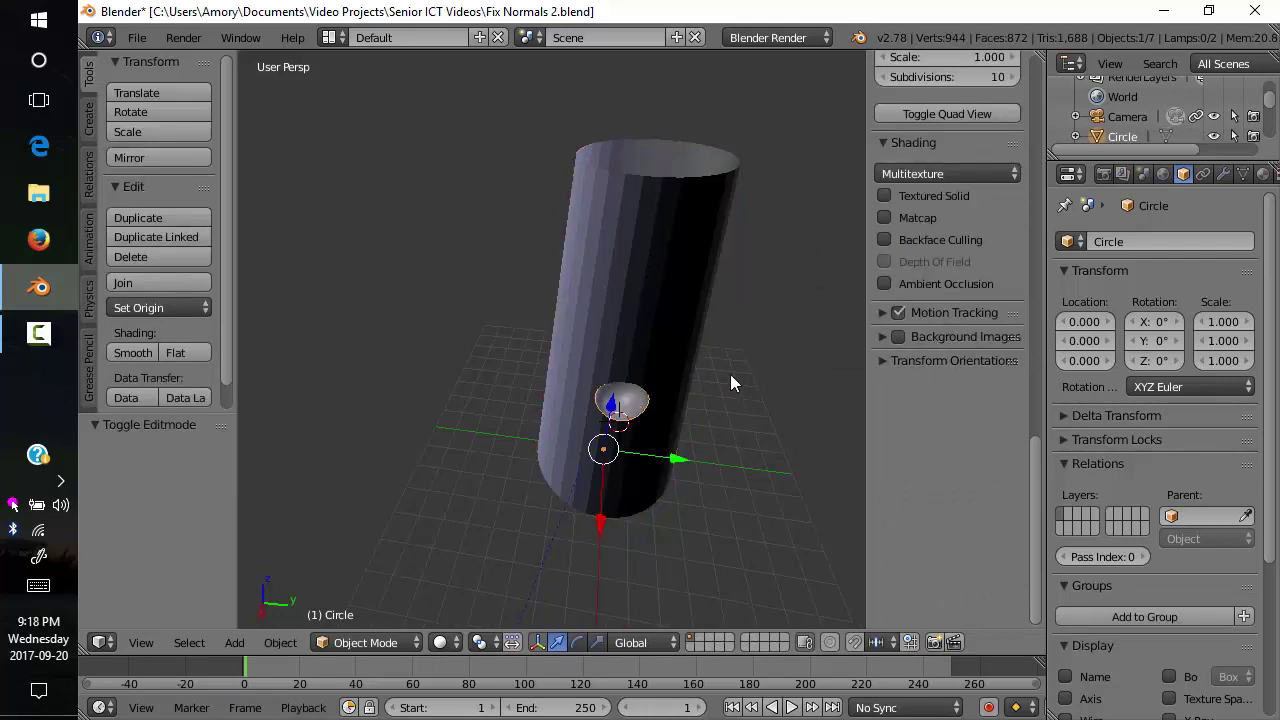
middle_click_drag(743, 259, 781, 235)
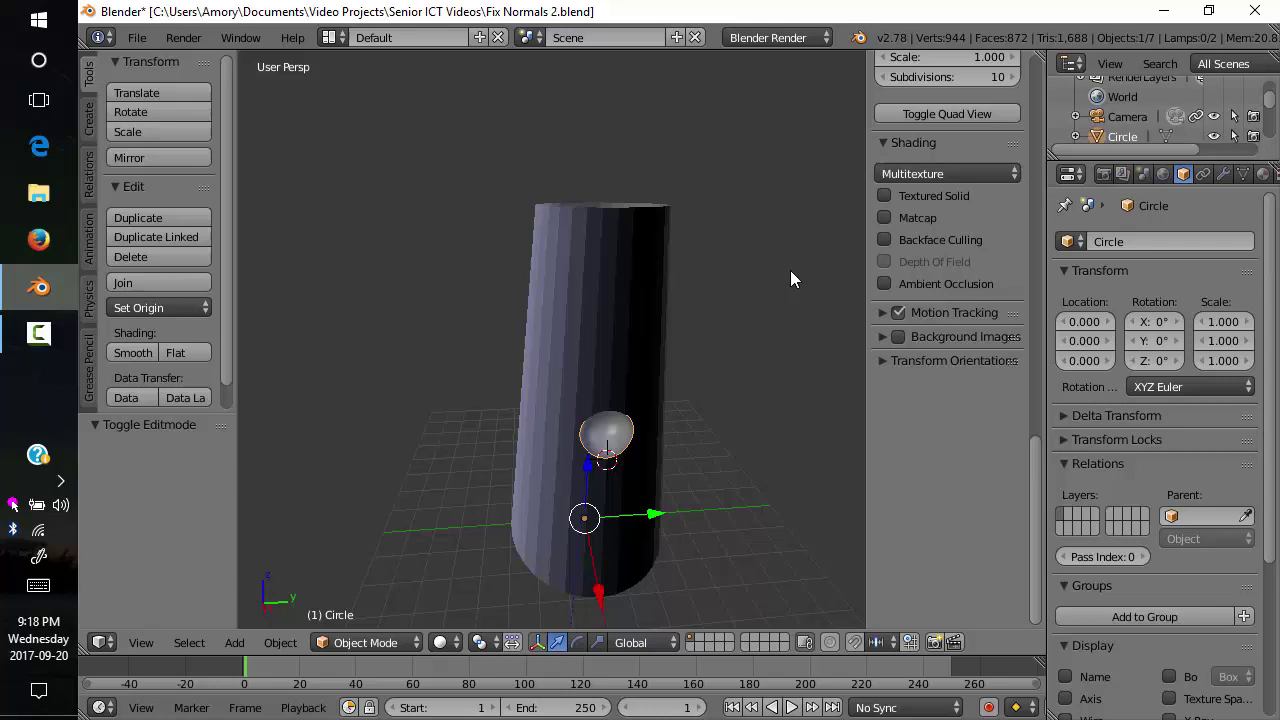
Smooth-shade the cylinder, test-render it, then slide it along Y, leaving the cavity piece behind
right_click(595, 271)
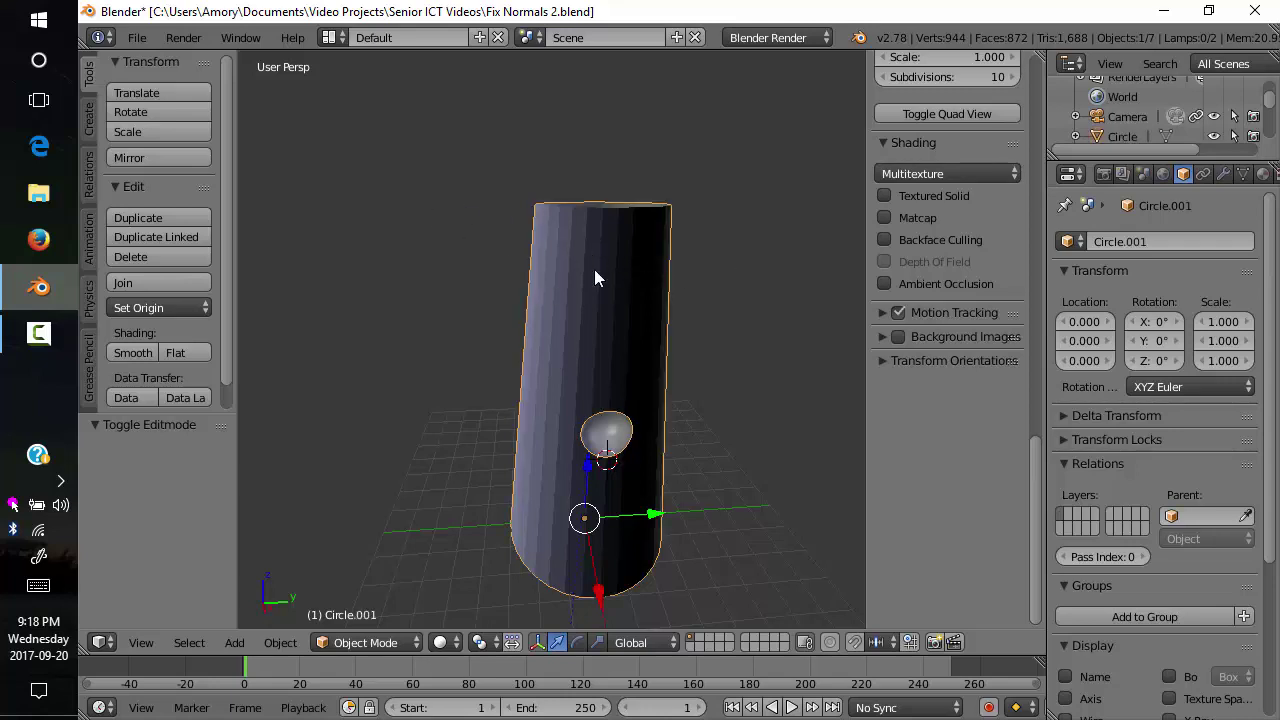
left_click(136, 351)
left_click(183, 38)
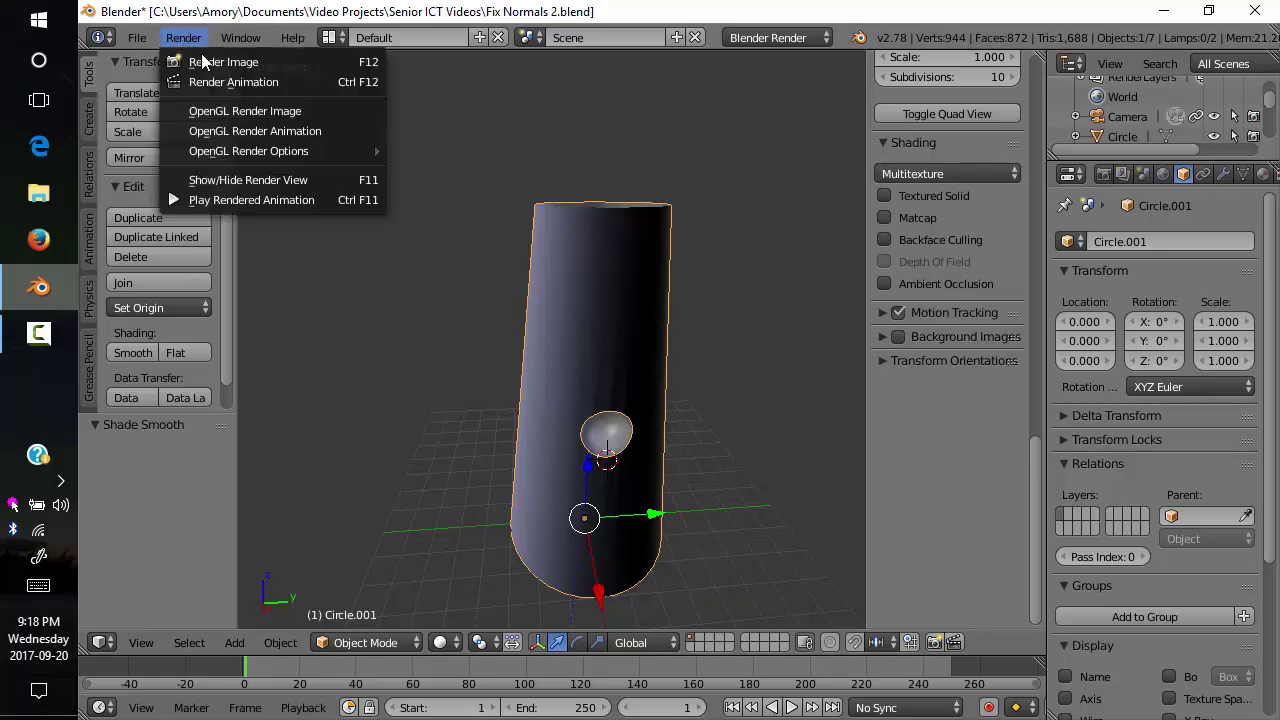
left_click(201, 58)
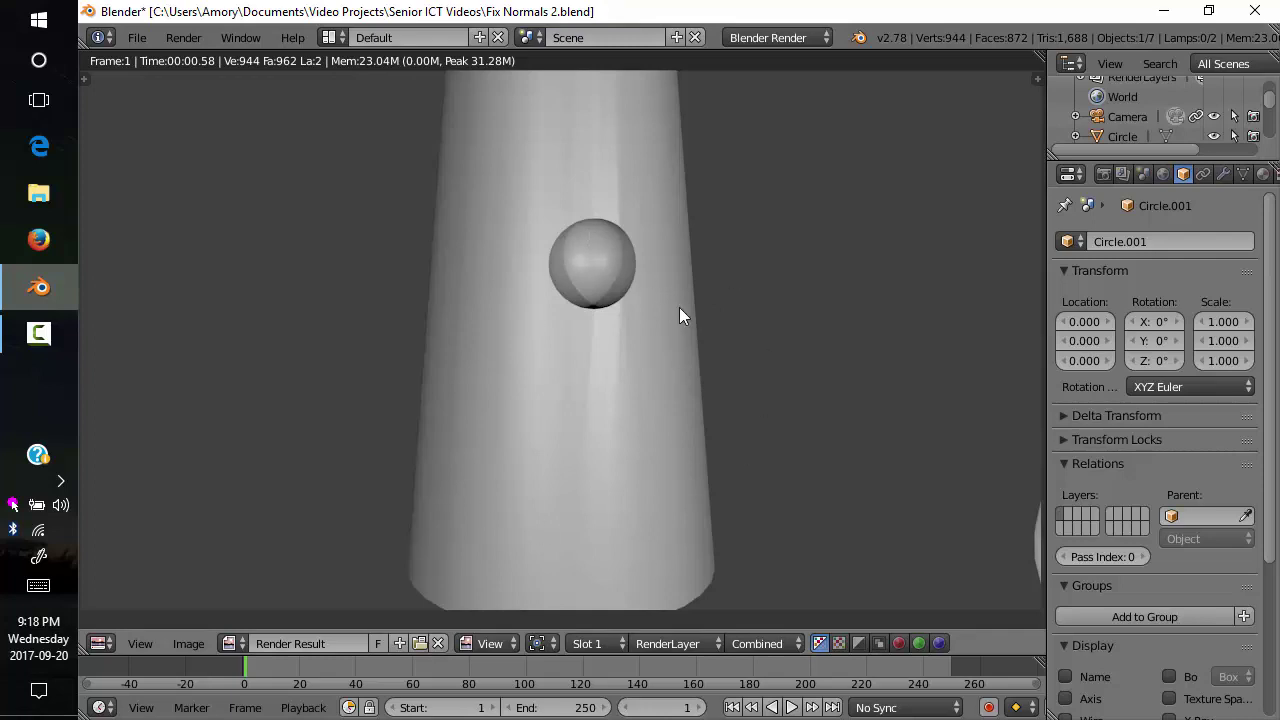
key("Escape")
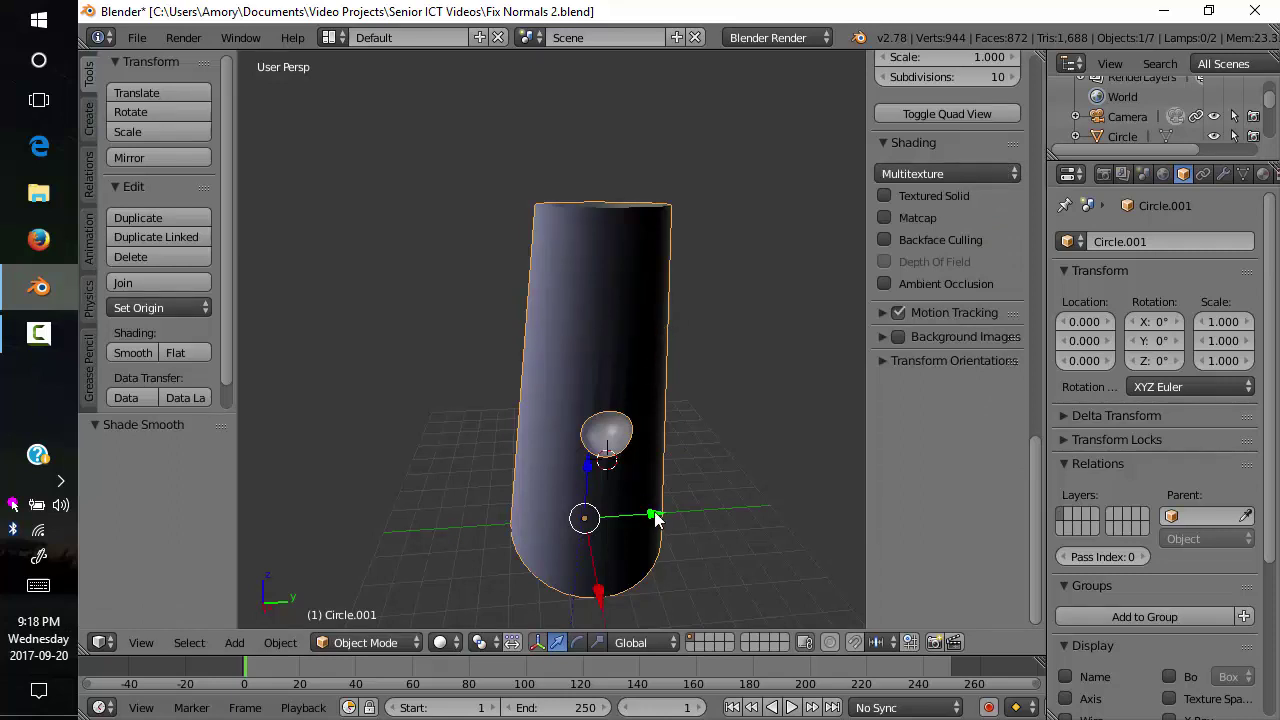
left_click_drag(655, 516, 743, 520)
Undo the move, parent Circle.001 to the cylinder, and test by sliding the cylinder along Y
key("ctrl+z")
right_click(612, 432)
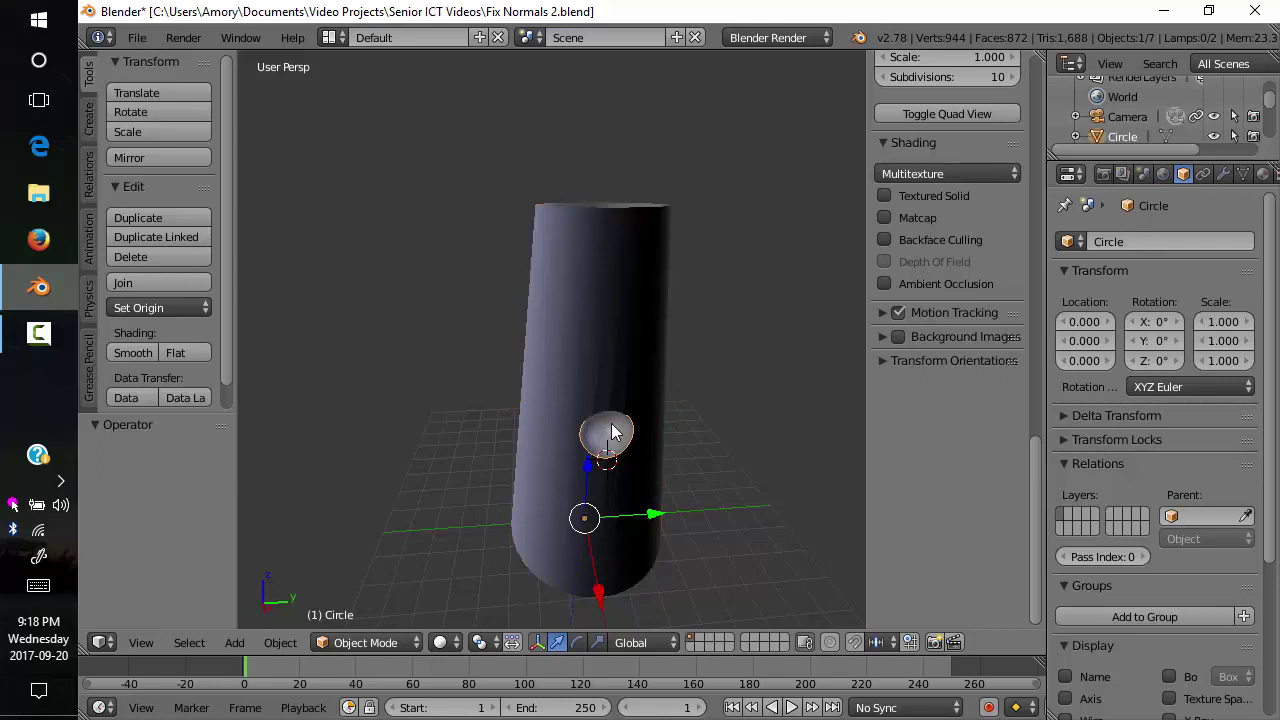
right_click(605, 324, "shift")
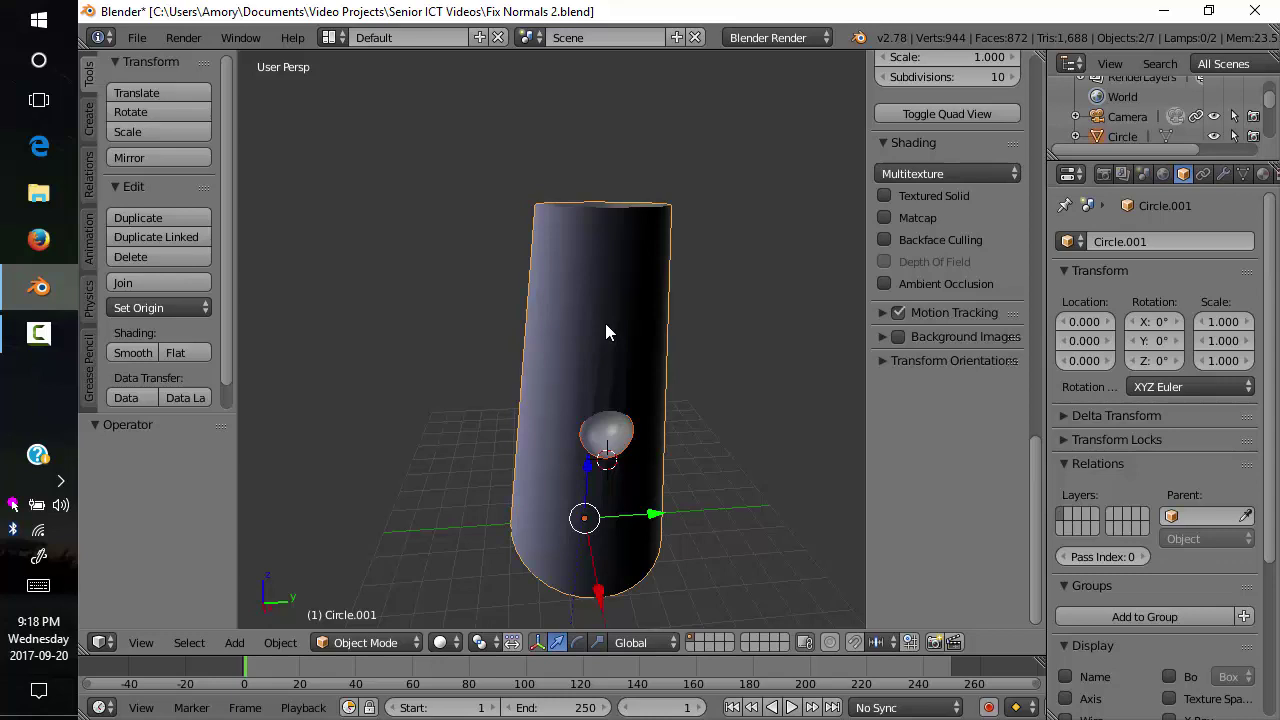
key("ctrl+p")
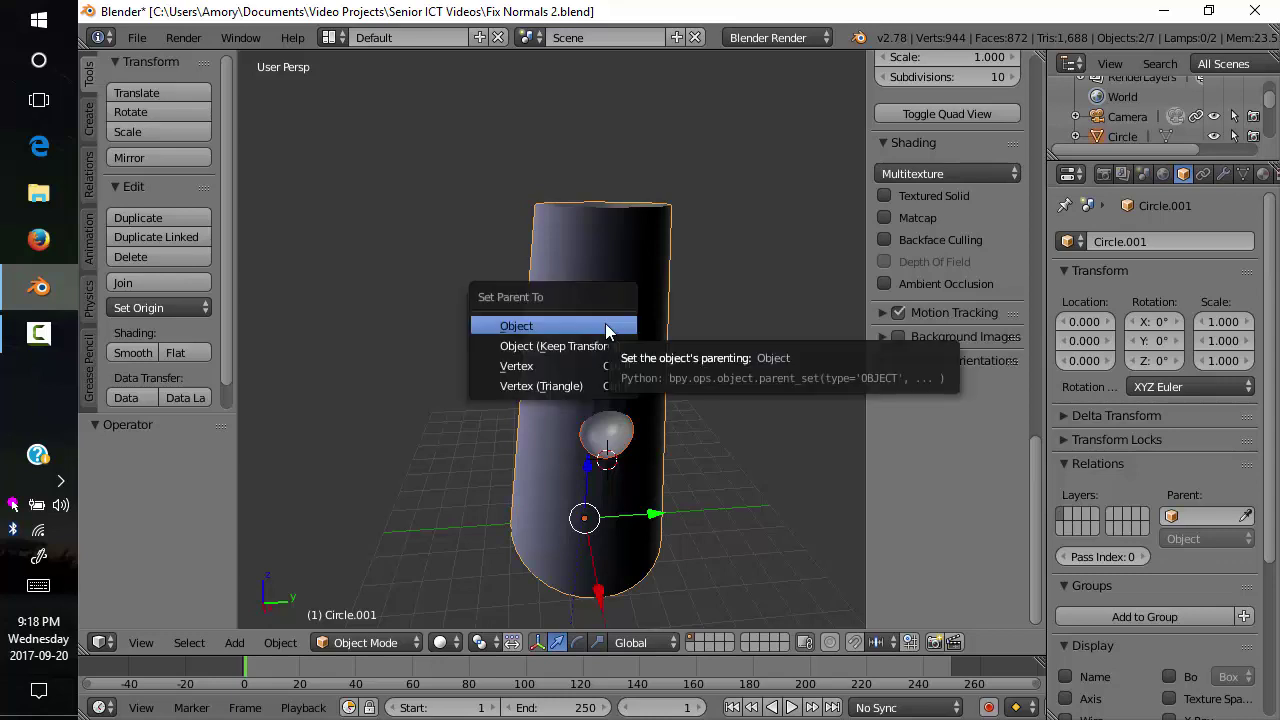
left_click(606, 326)
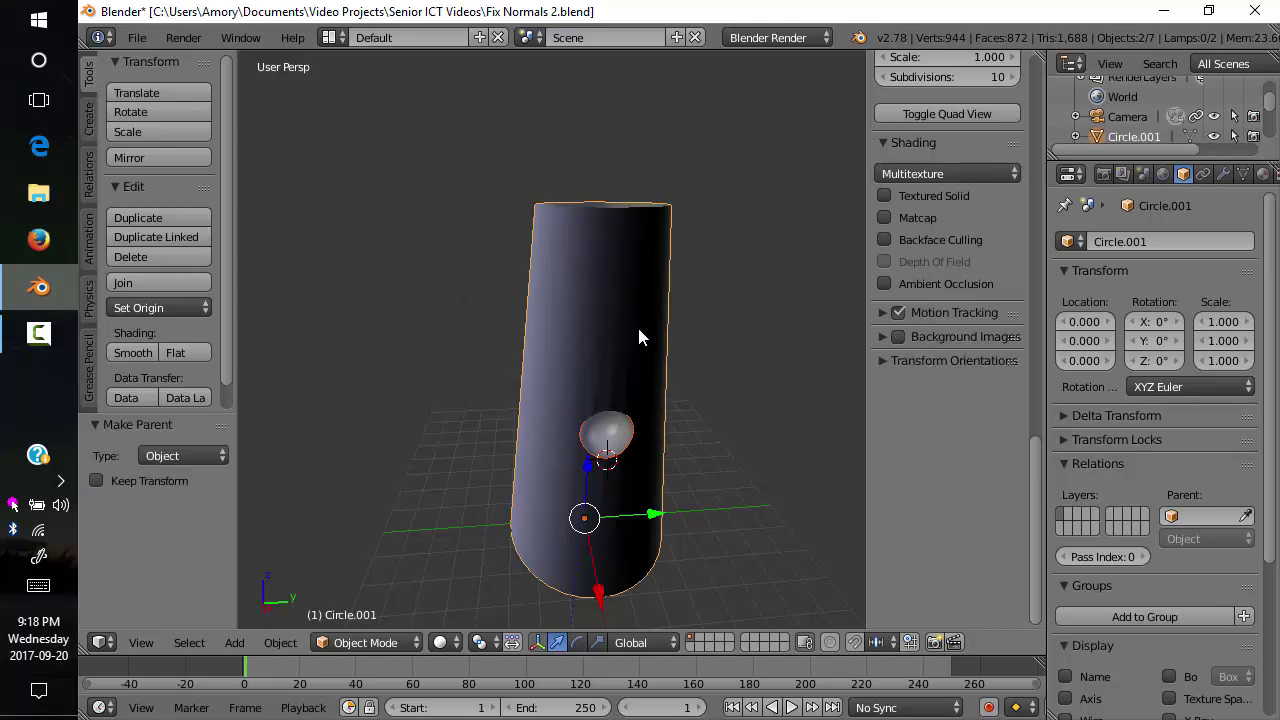
right_click(599, 307)
left_click_drag(655, 517, 720, 522)
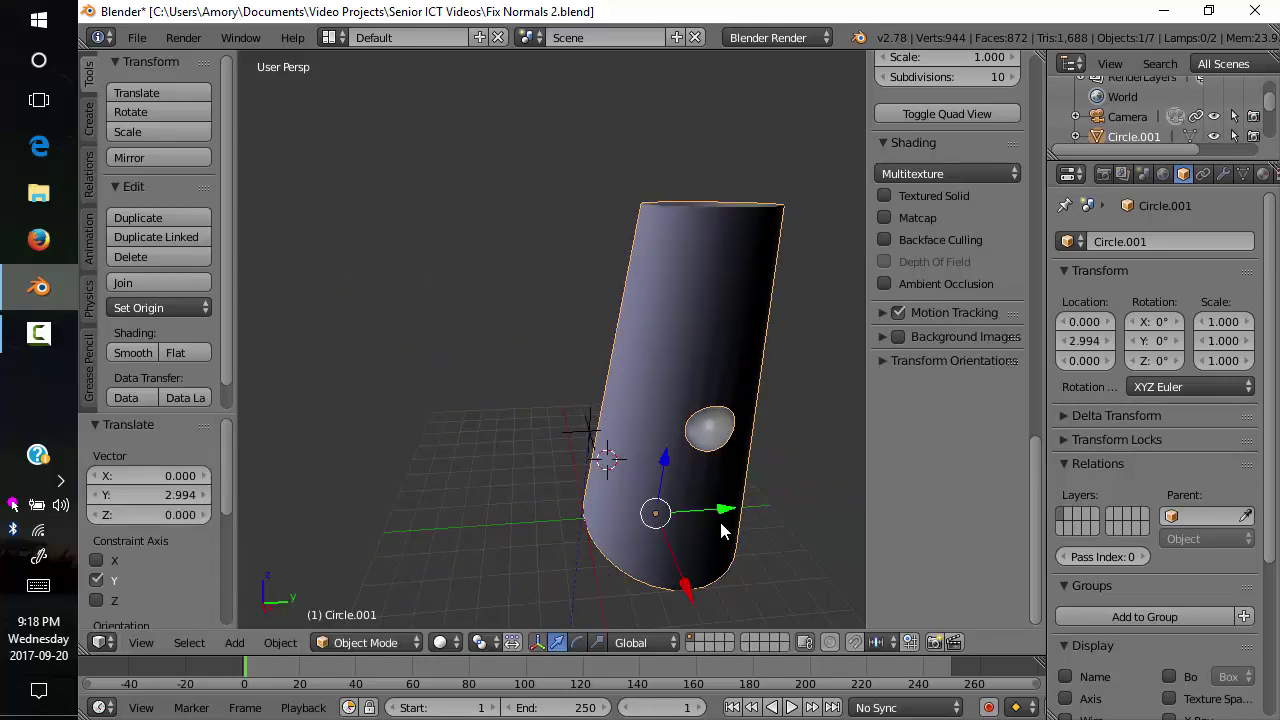